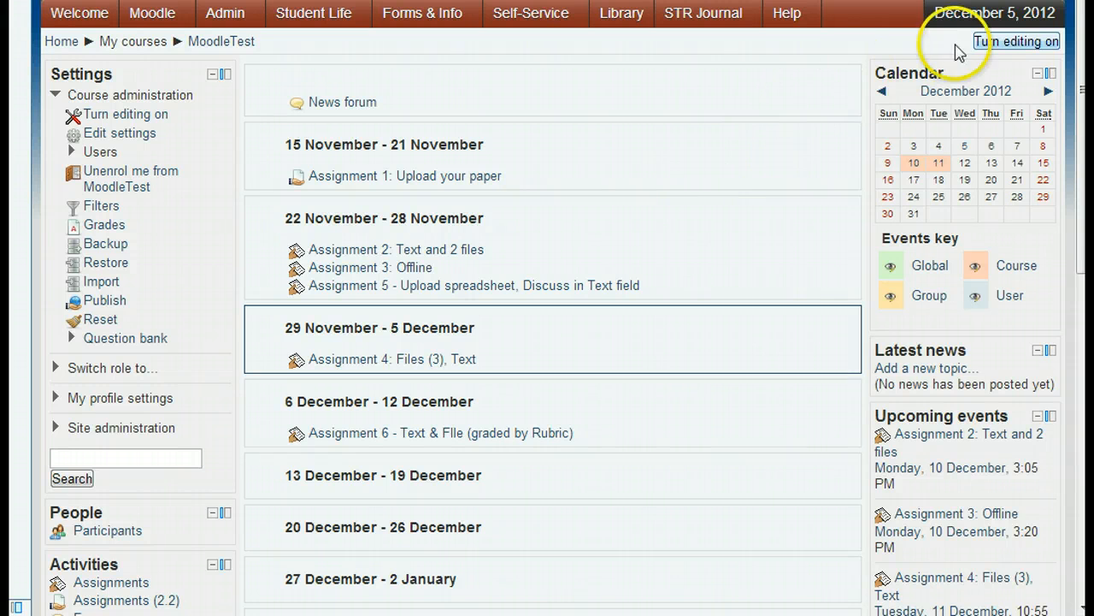
Turn editing on for the MoodleTest course.
click(1032, 45)
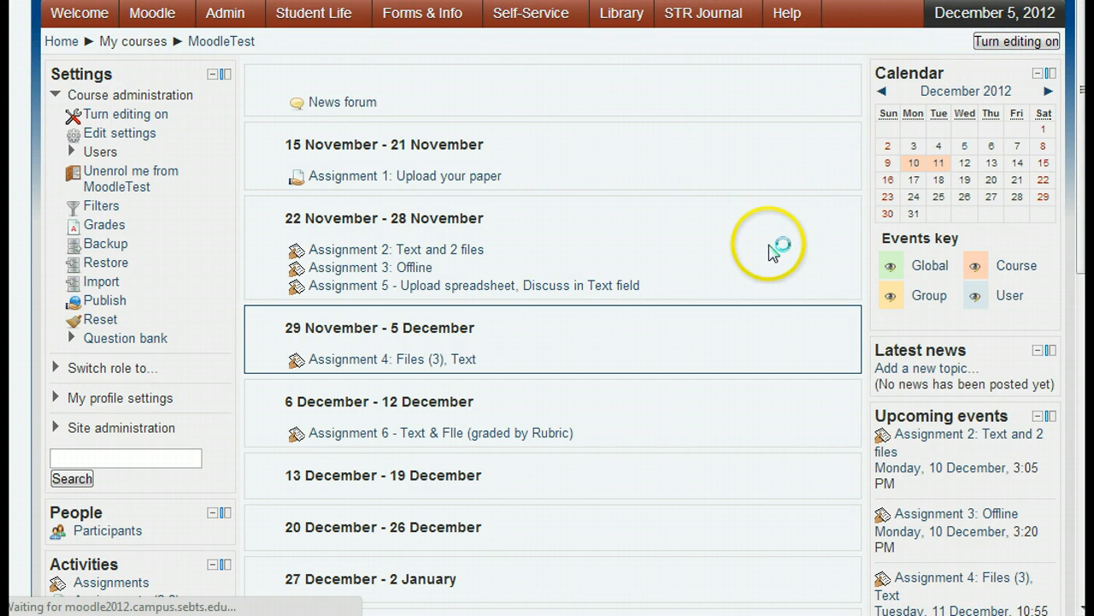
scroll(759, 270, down, 5)
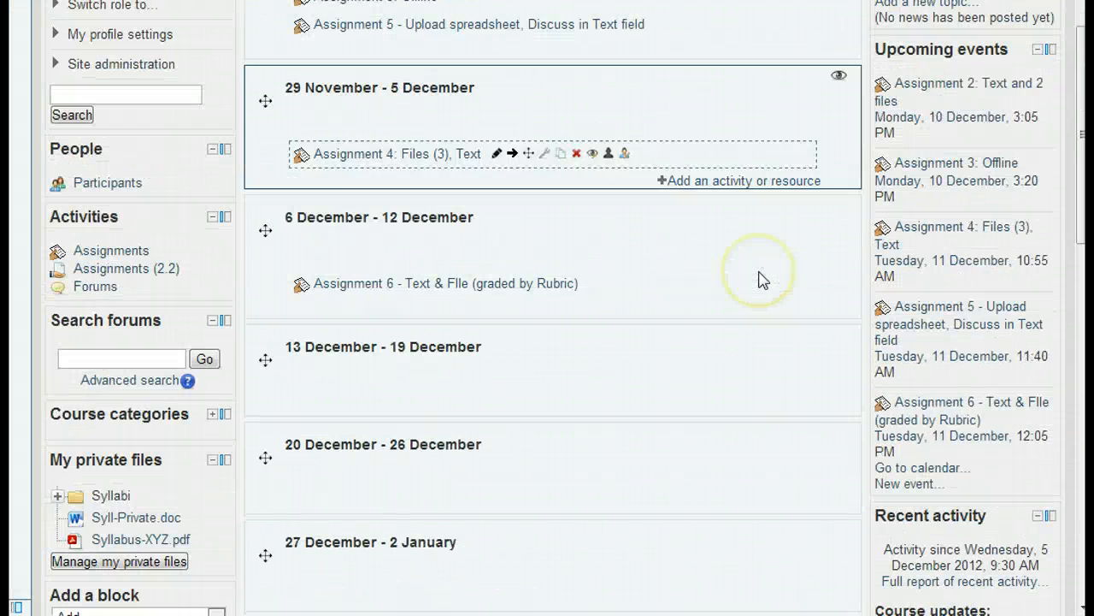
Add an Assignment to the 13 December - 19 December week named Assignment 7 with description "Attach your budget categories.".
click(711, 411)
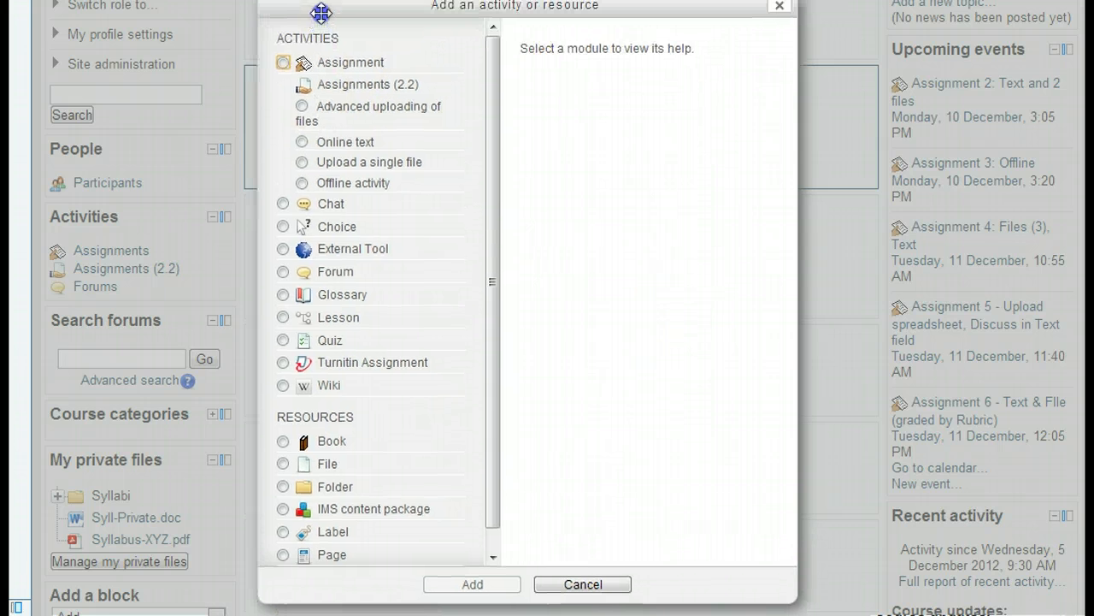
click(283, 63)
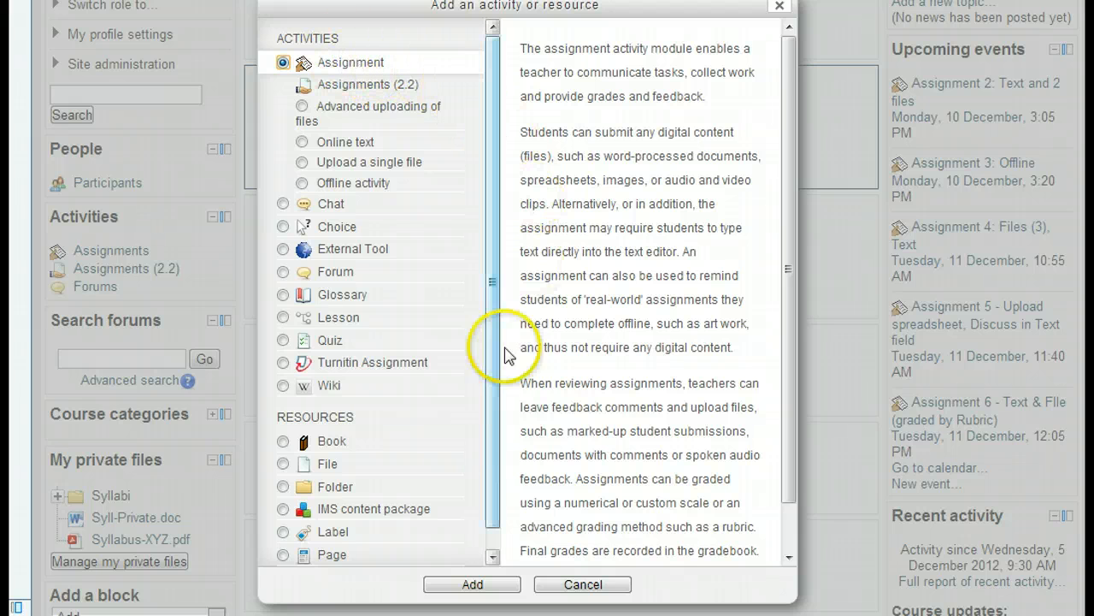
click(465, 584)
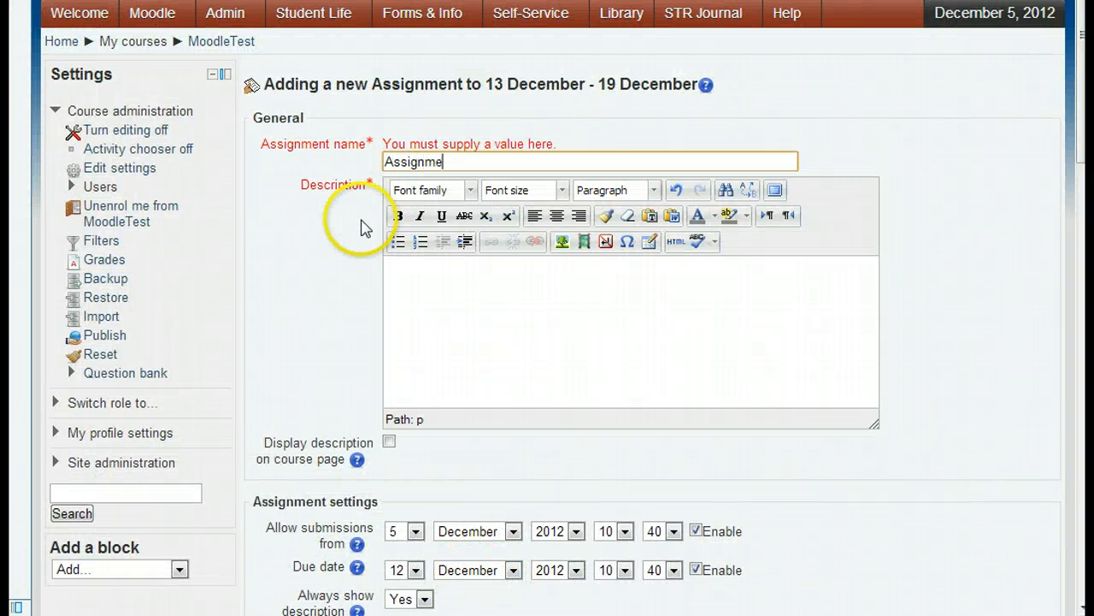
key(Tab)
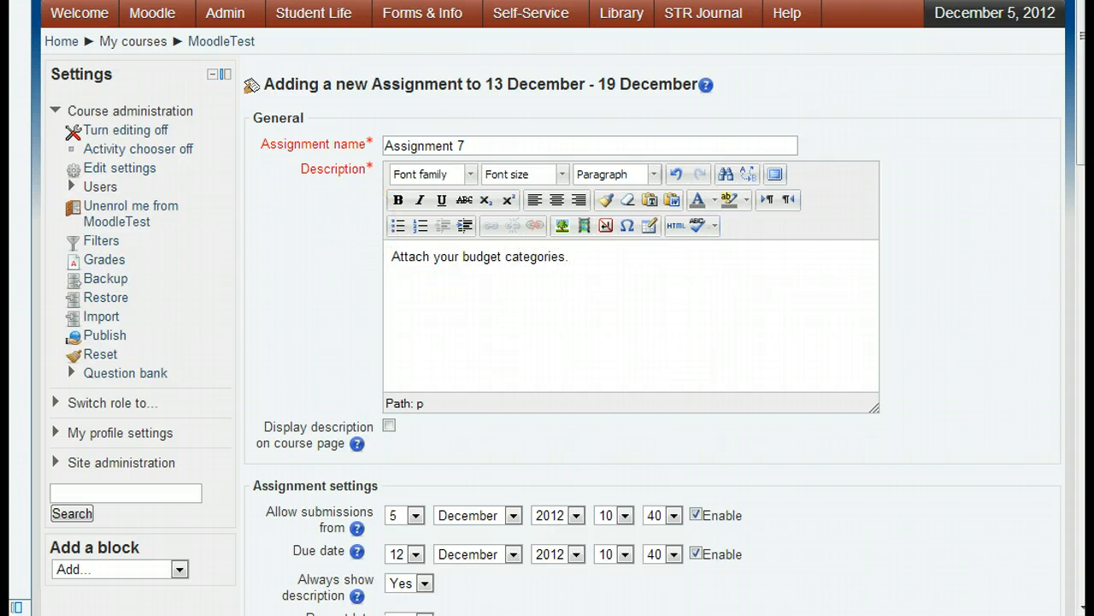
Read the help for the Always show description option.
scroll(288, 430, down, 3)
scroll(326, 386, down, 3)
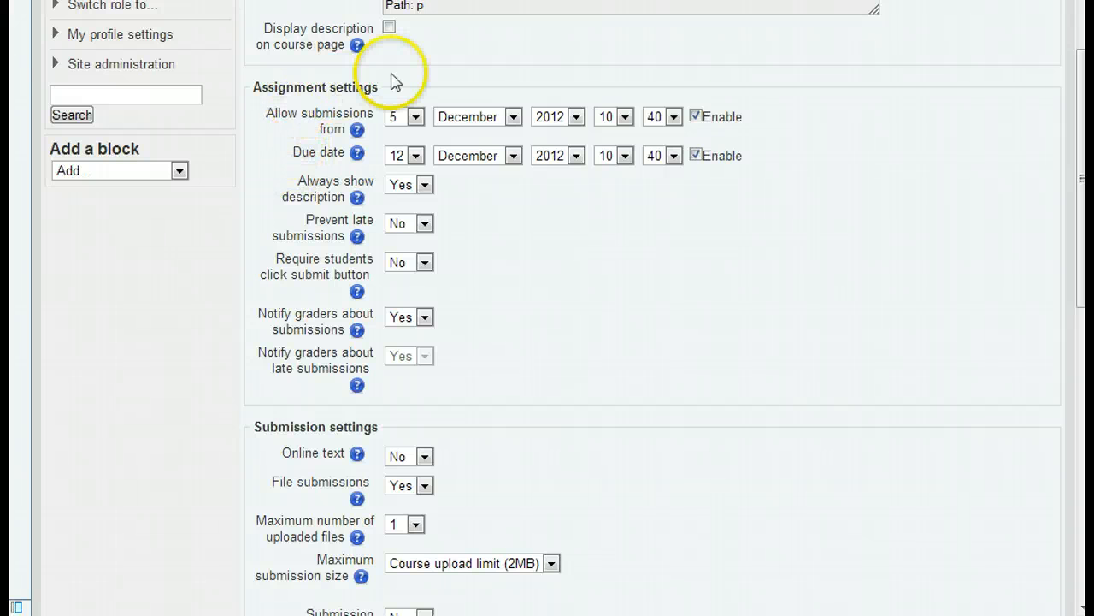
click(357, 198)
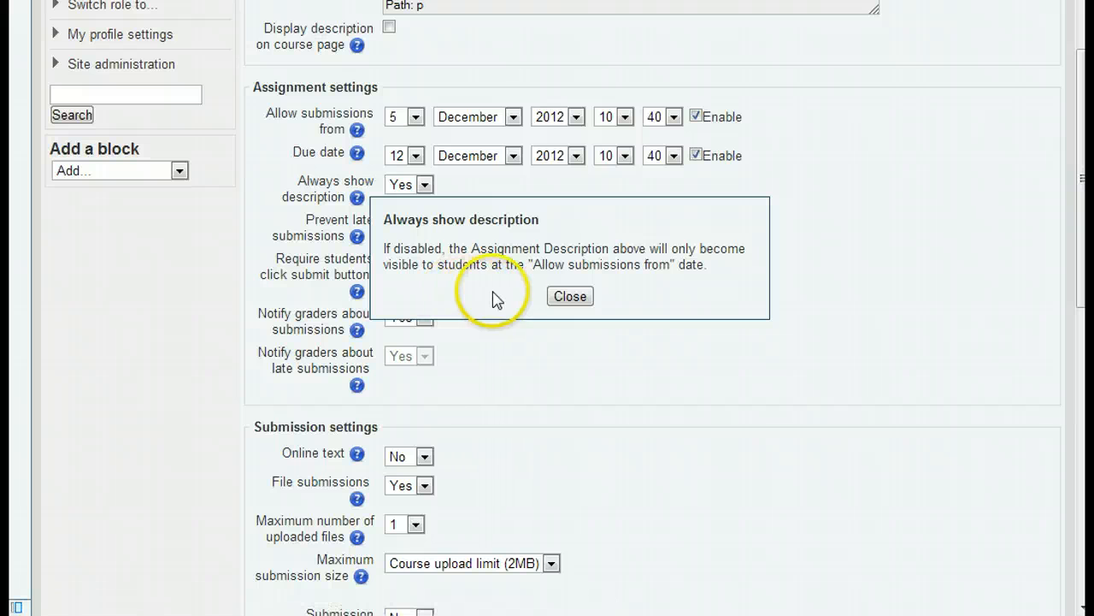
click(571, 296)
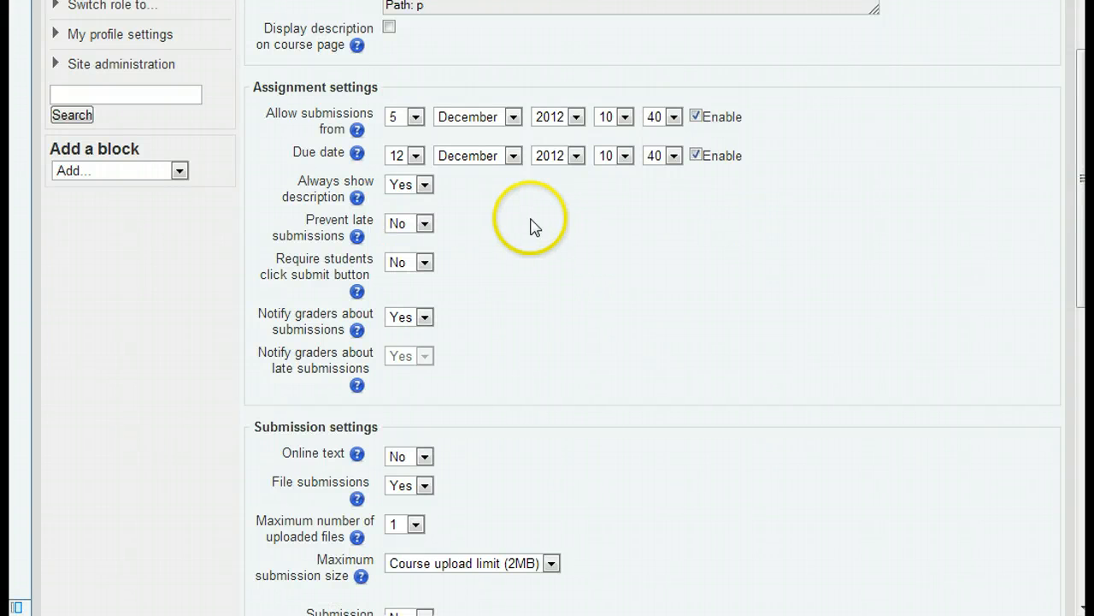
click(481, 209)
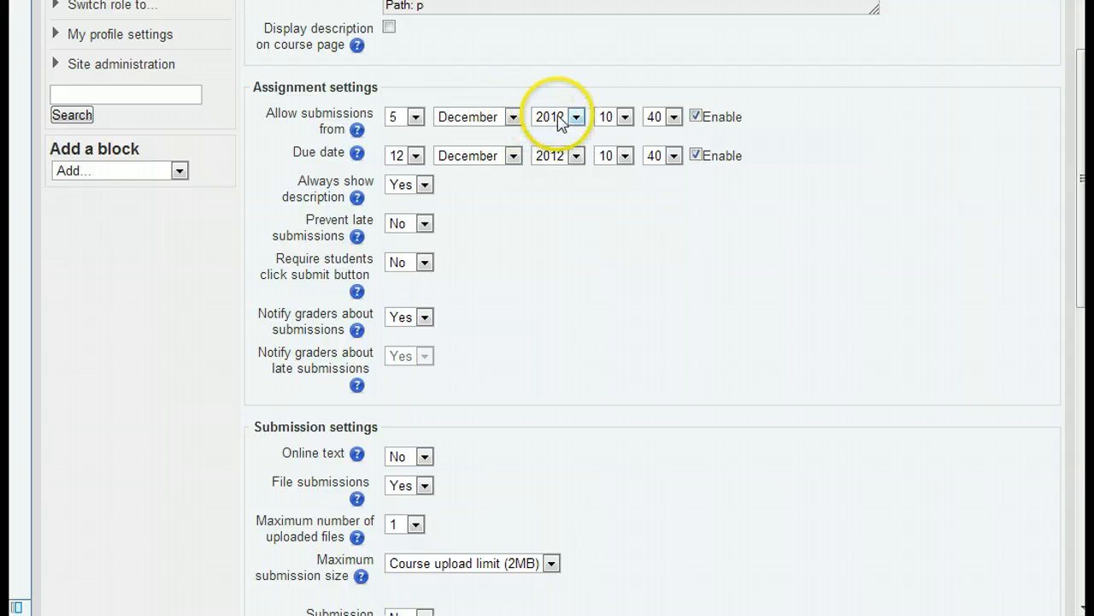
Check the Allow submissions from Enable toggle and the Always show description choices, leaving them on Yes.
click(697, 116)
click(697, 116)
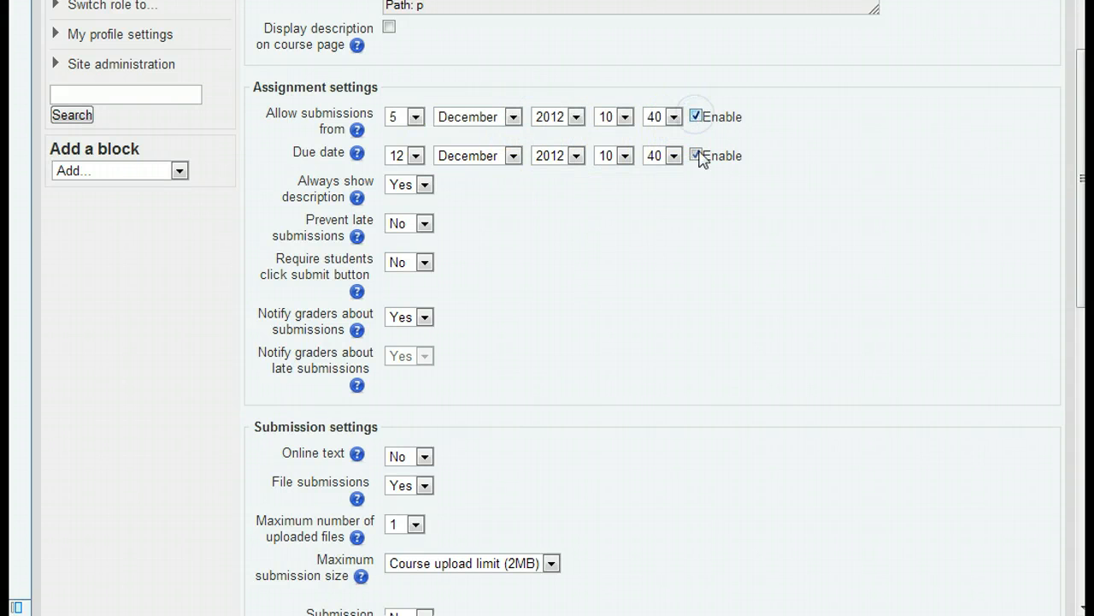
click(425, 186)
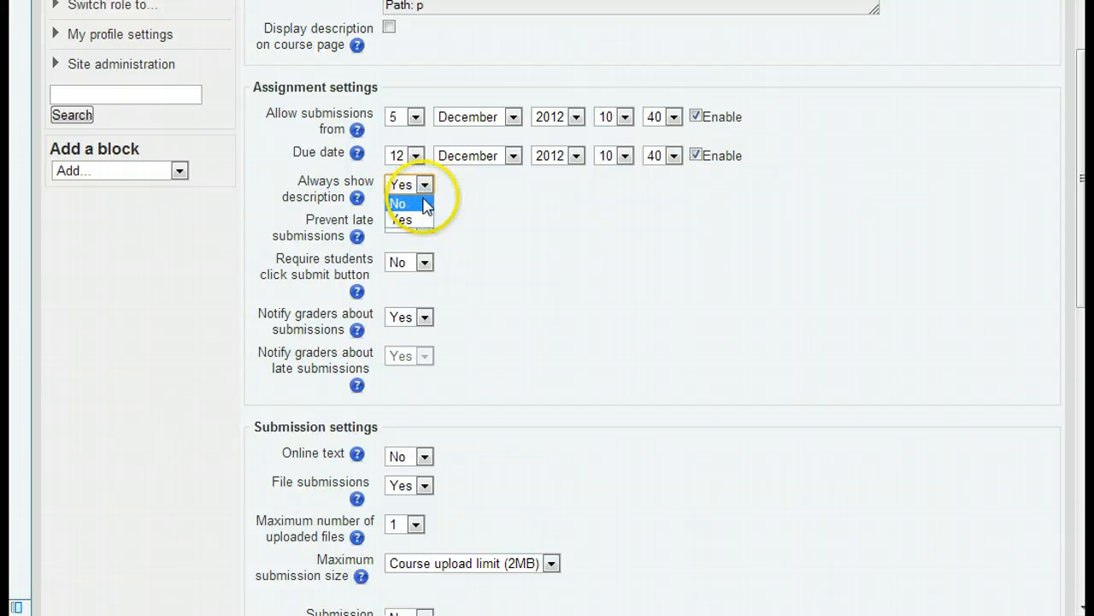
click(419, 220)
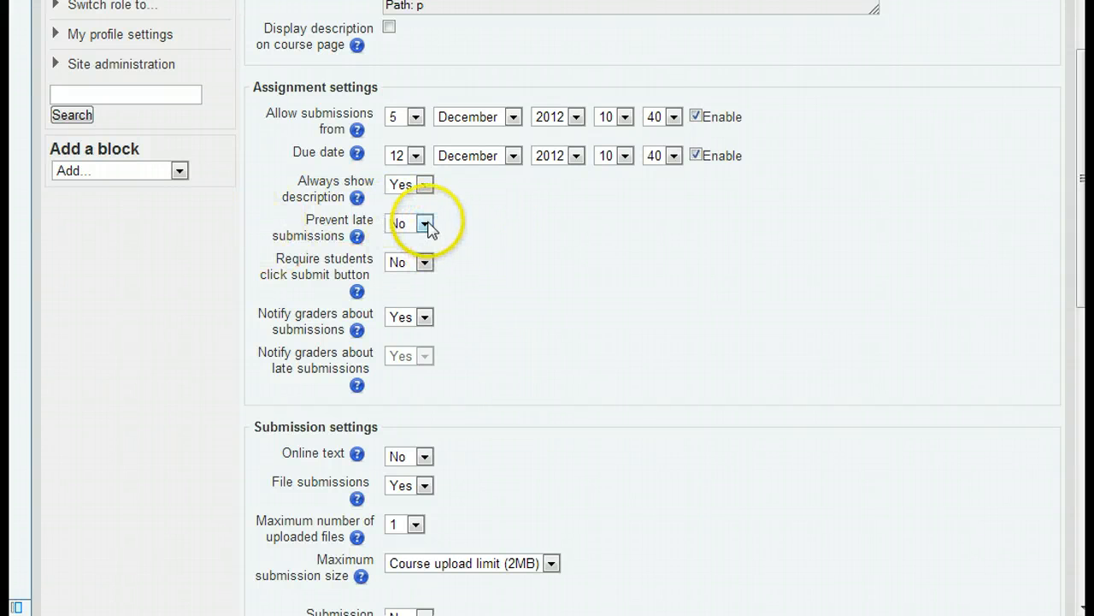
Examine the Prevent late submissions, Require students click submit button and Notify graders about submissions options.
click(425, 224)
click(427, 223)
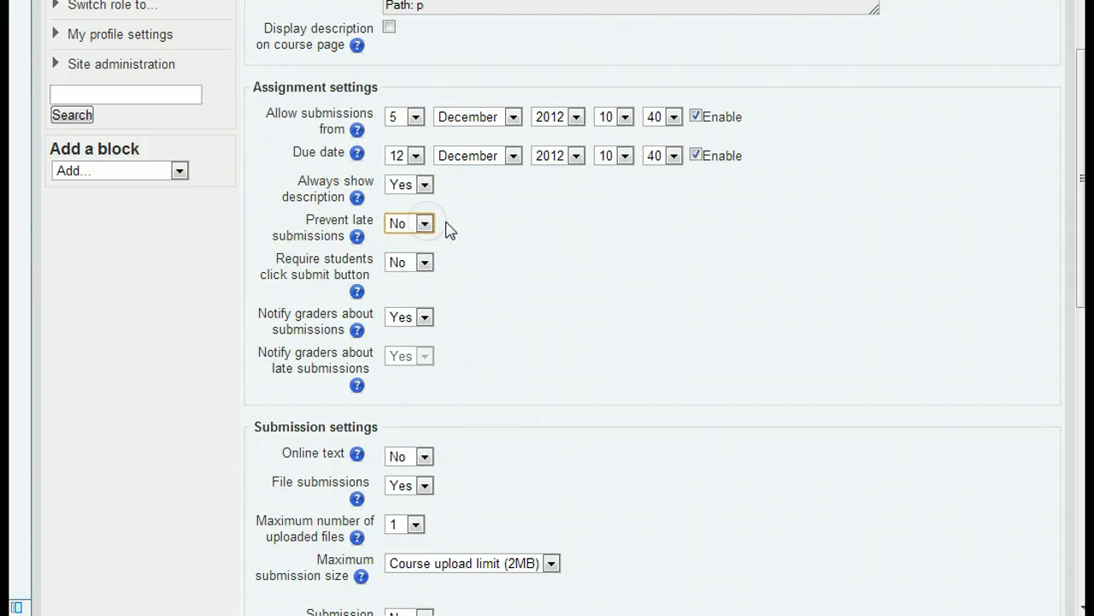
click(437, 222)
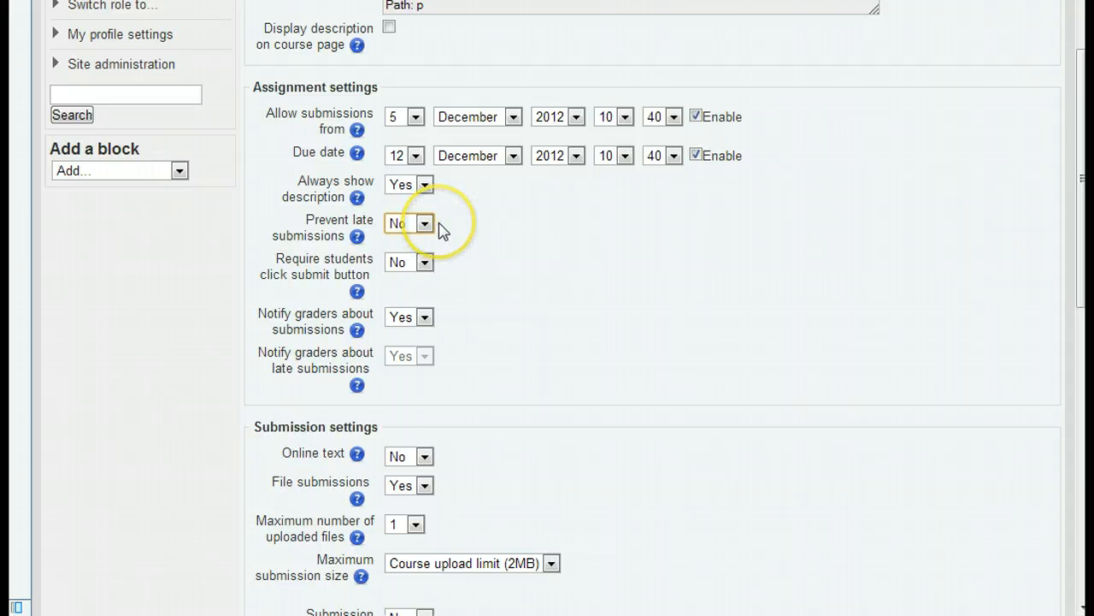
click(425, 263)
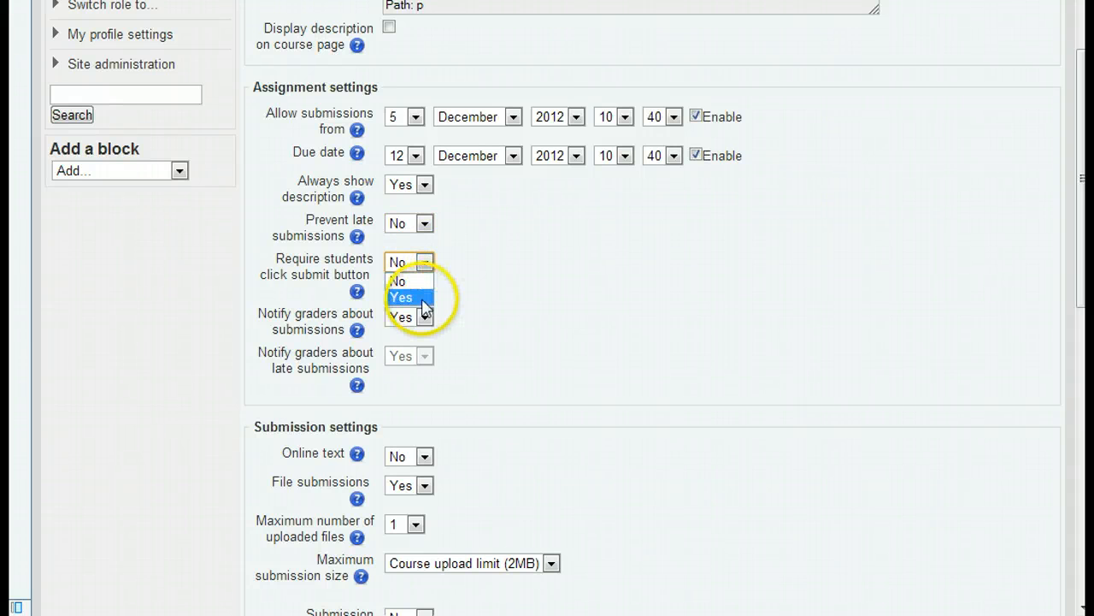
click(426, 265)
click(489, 269)
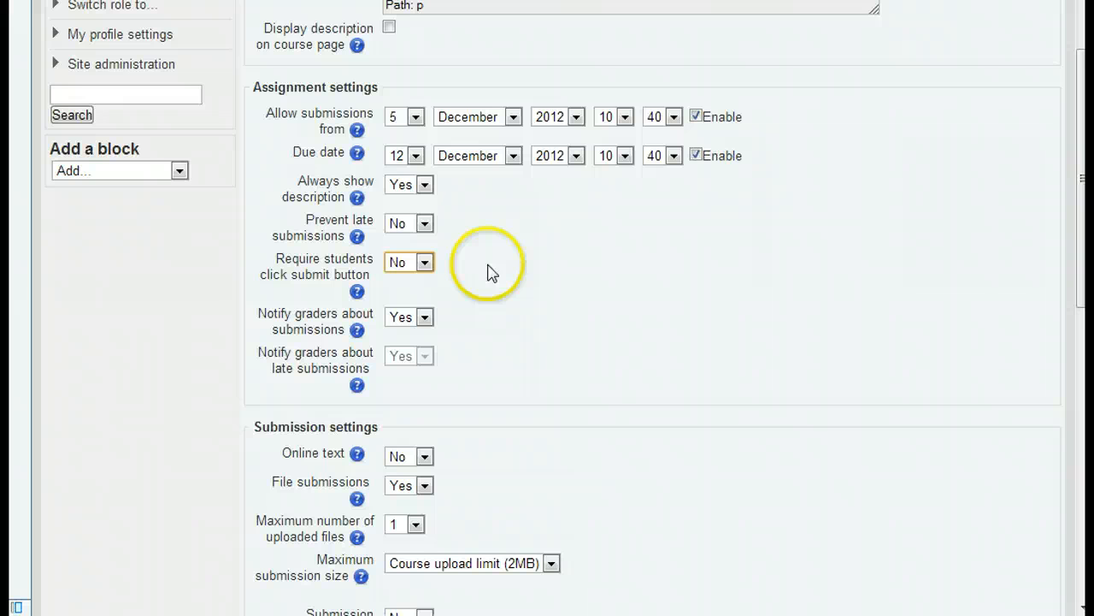
click(491, 272)
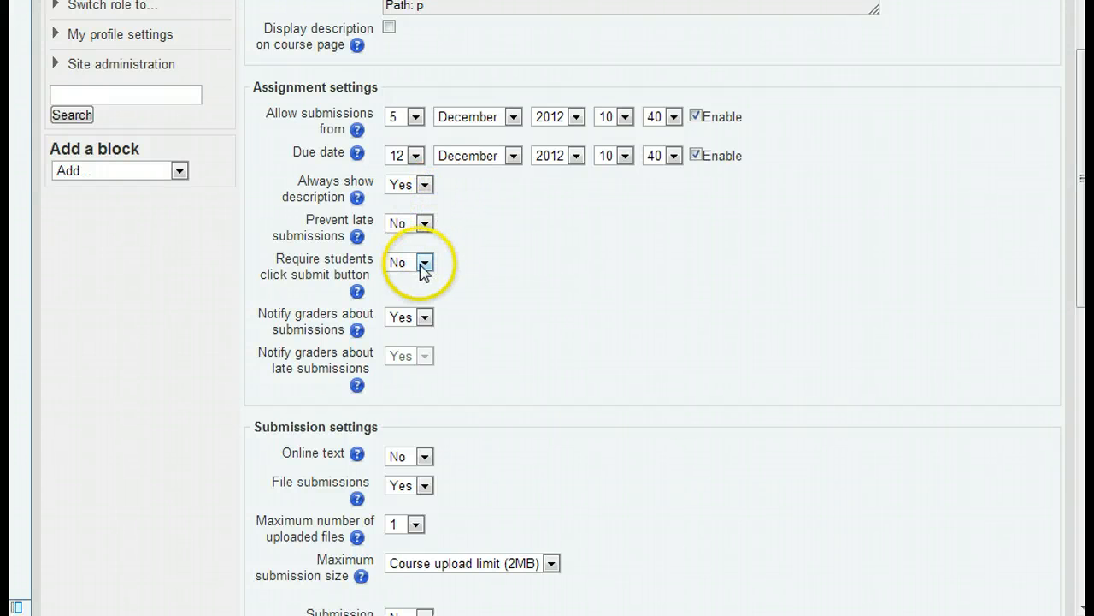
click(425, 316)
click(424, 316)
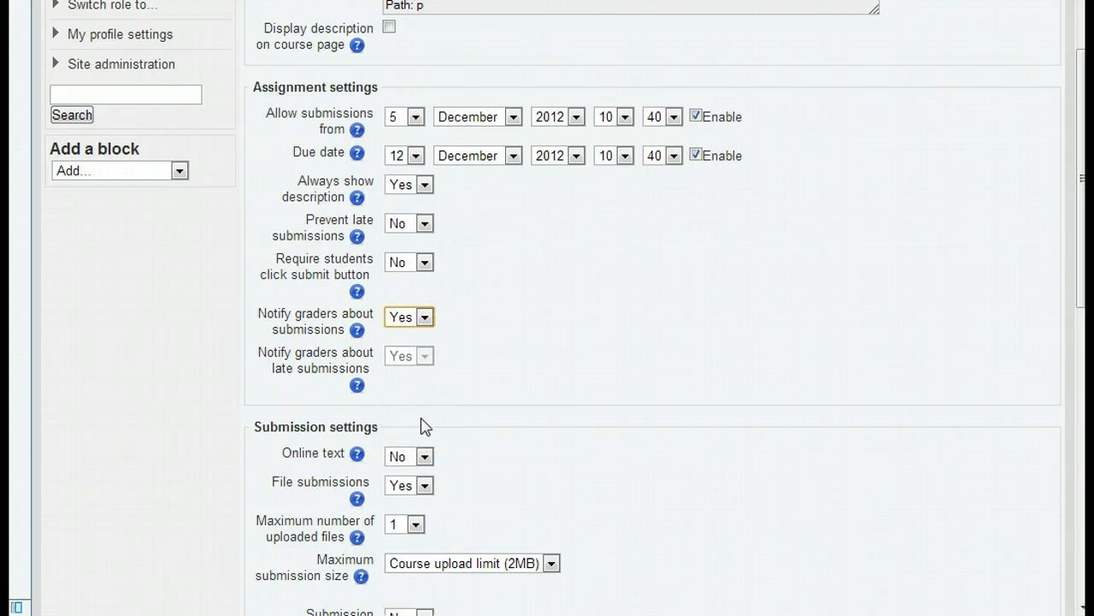
Set Online text submissions to Yes.
scroll(444, 431, down, 2)
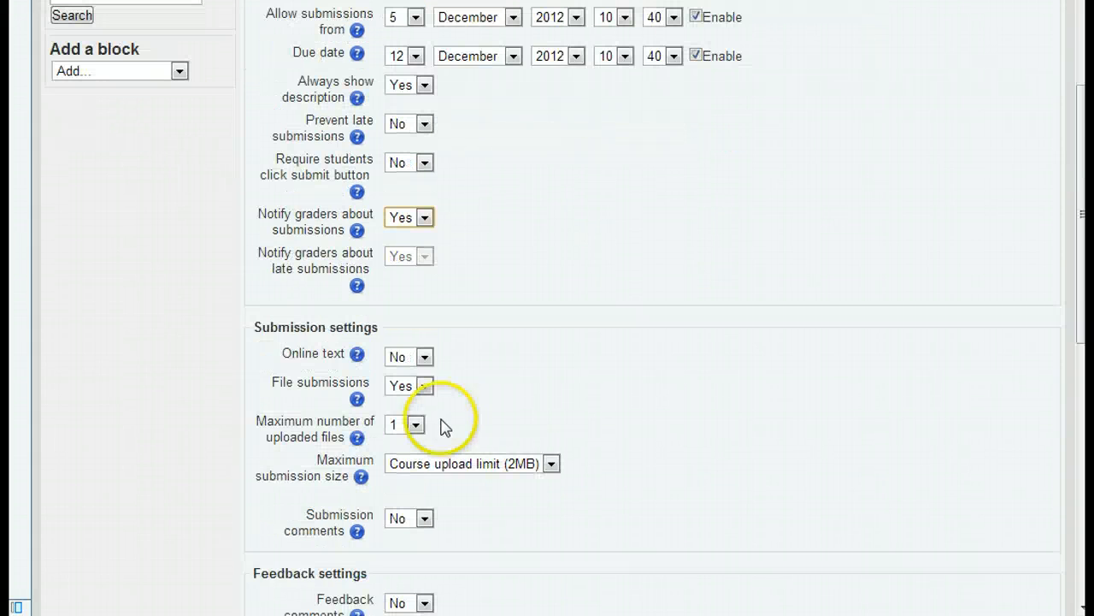
scroll(459, 344, down, 1)
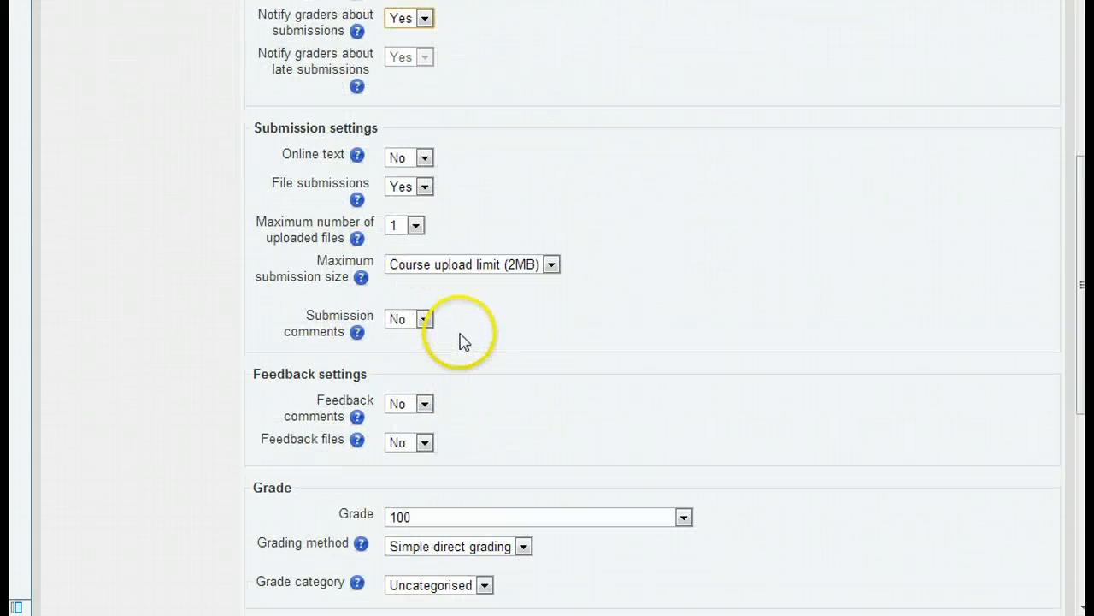
click(425, 157)
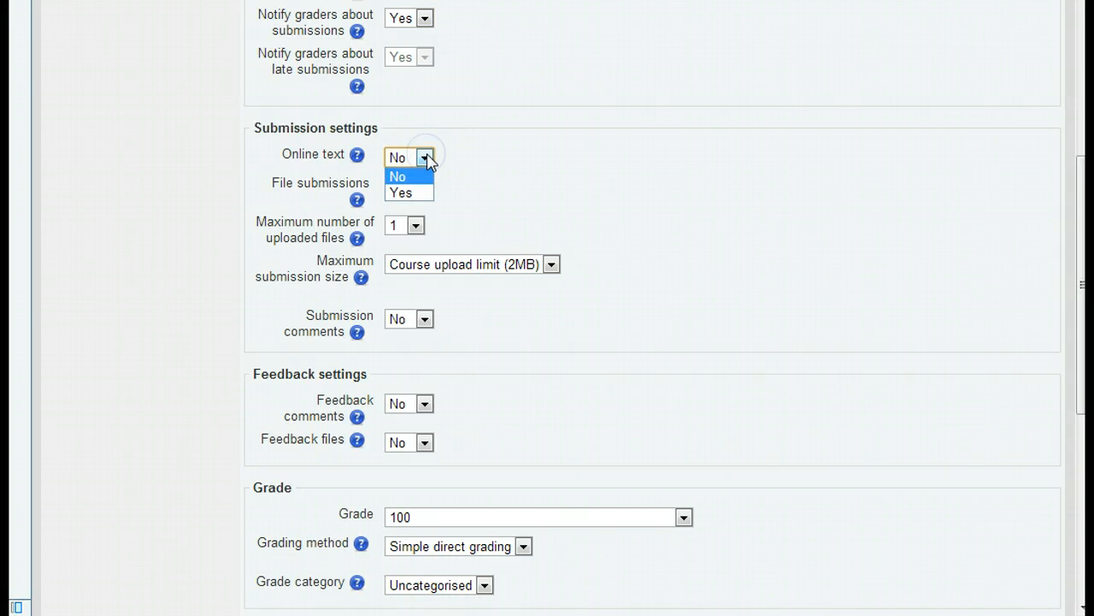
click(425, 157)
click(425, 158)
click(421, 191)
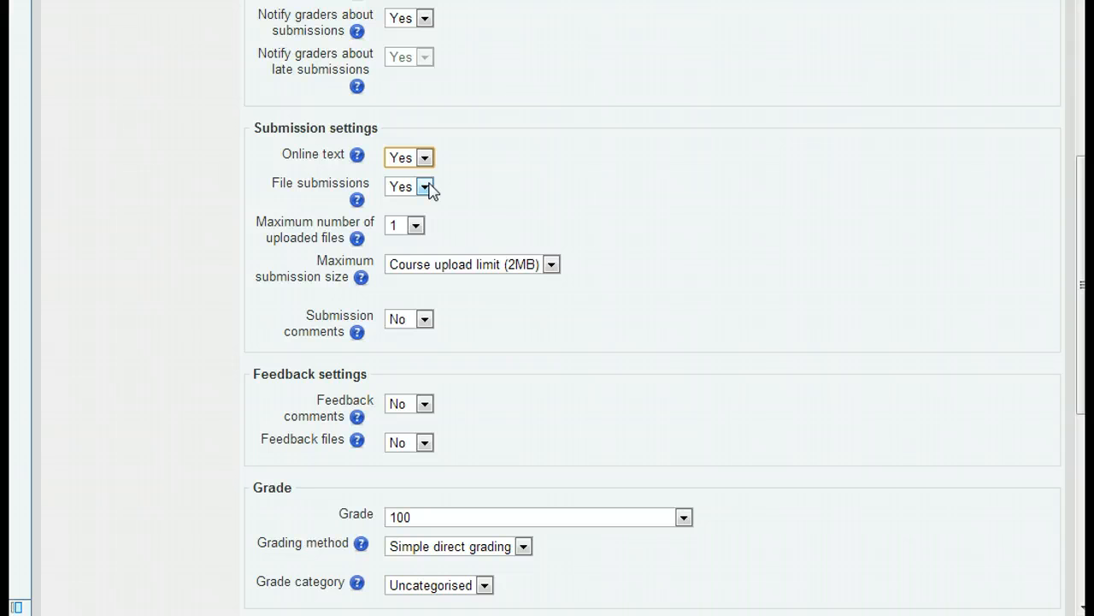
Keep File submissions on Yes and set the maximum number of uploaded files to 2.
click(428, 188)
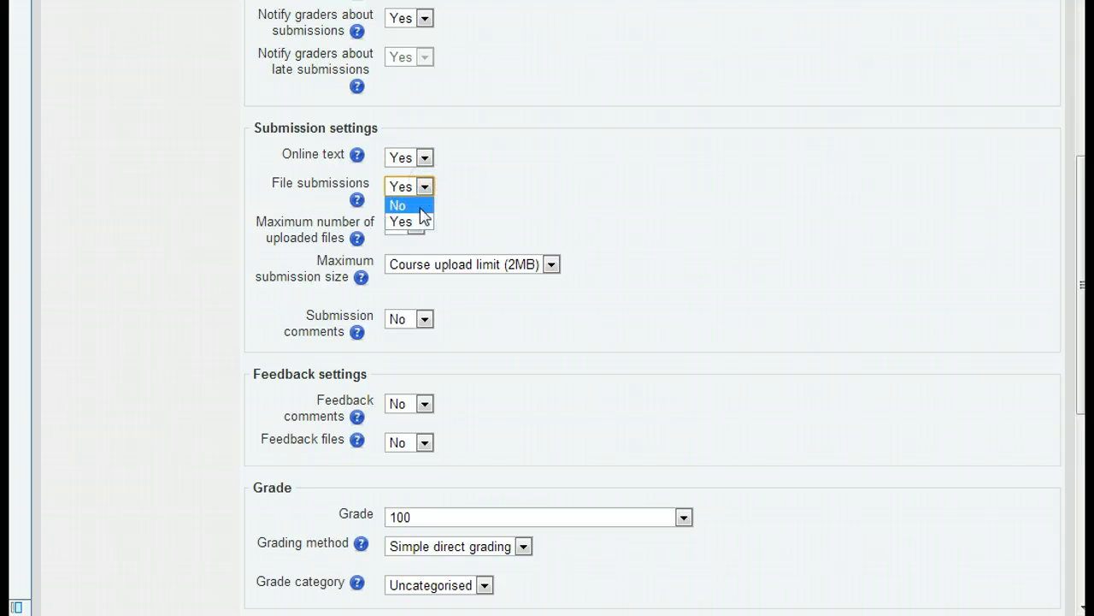
click(421, 221)
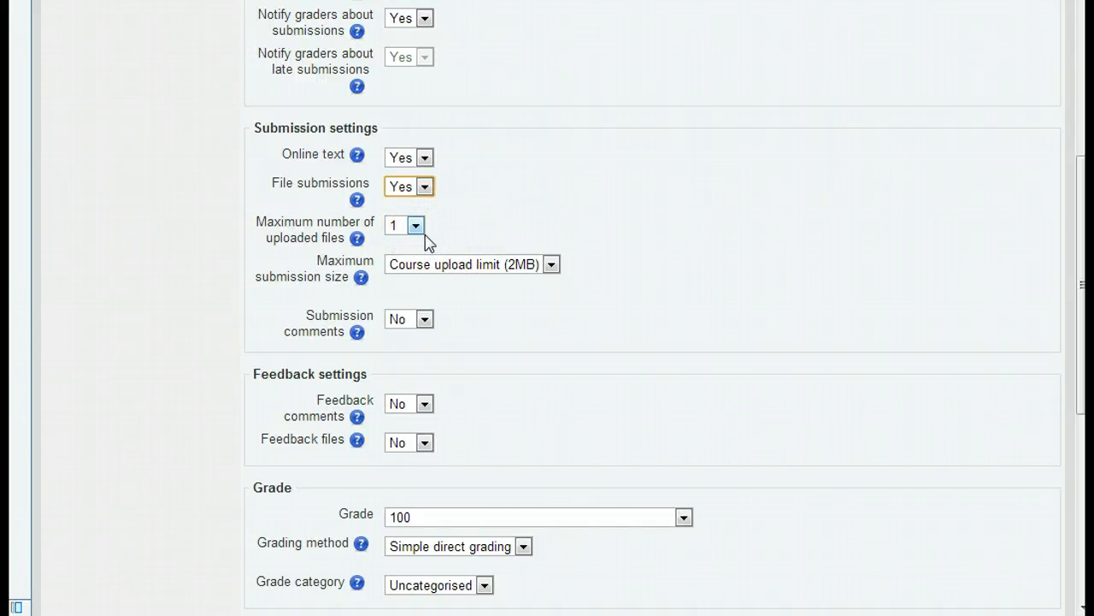
click(433, 214)
click(420, 193)
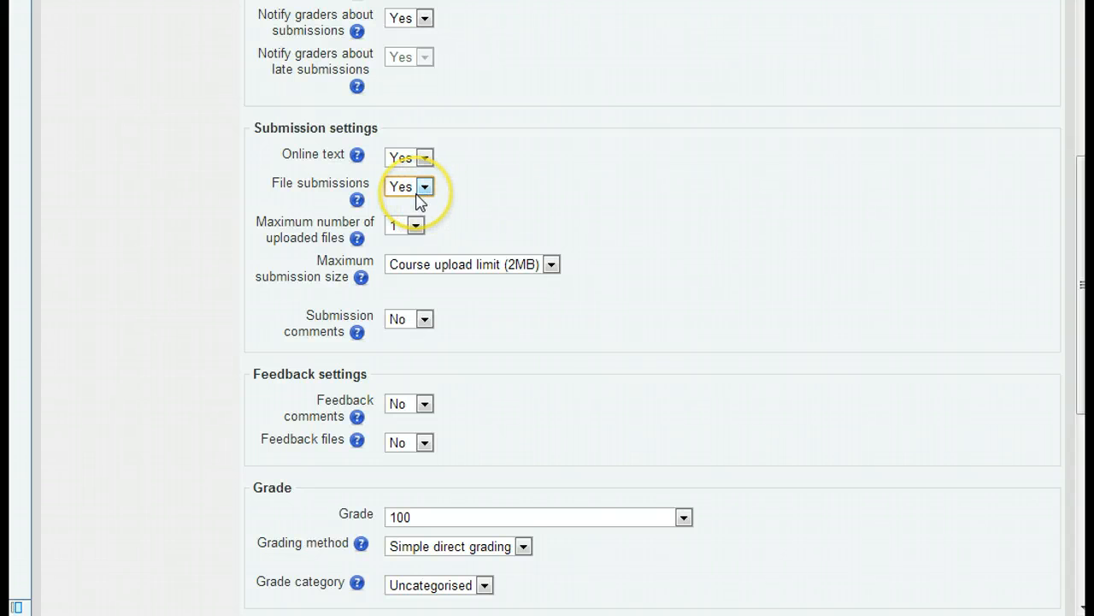
click(418, 226)
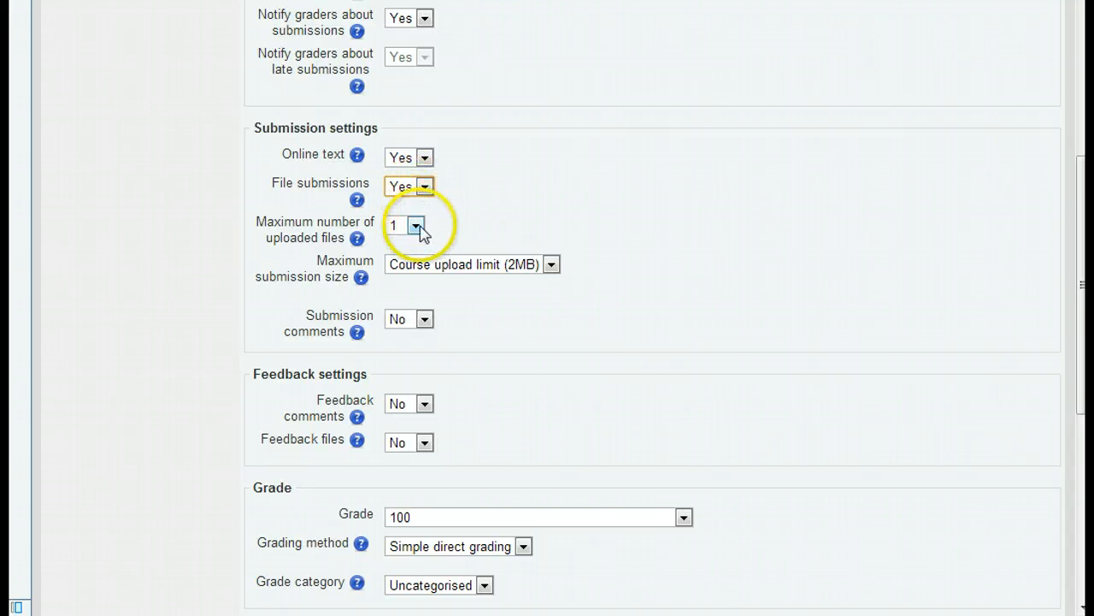
click(418, 226)
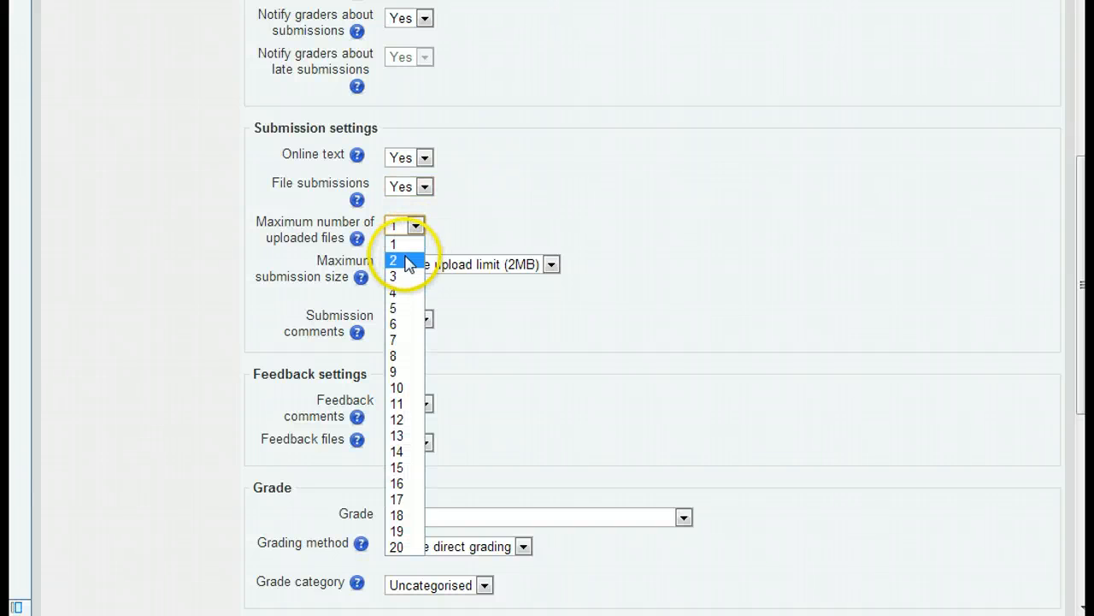
click(406, 263)
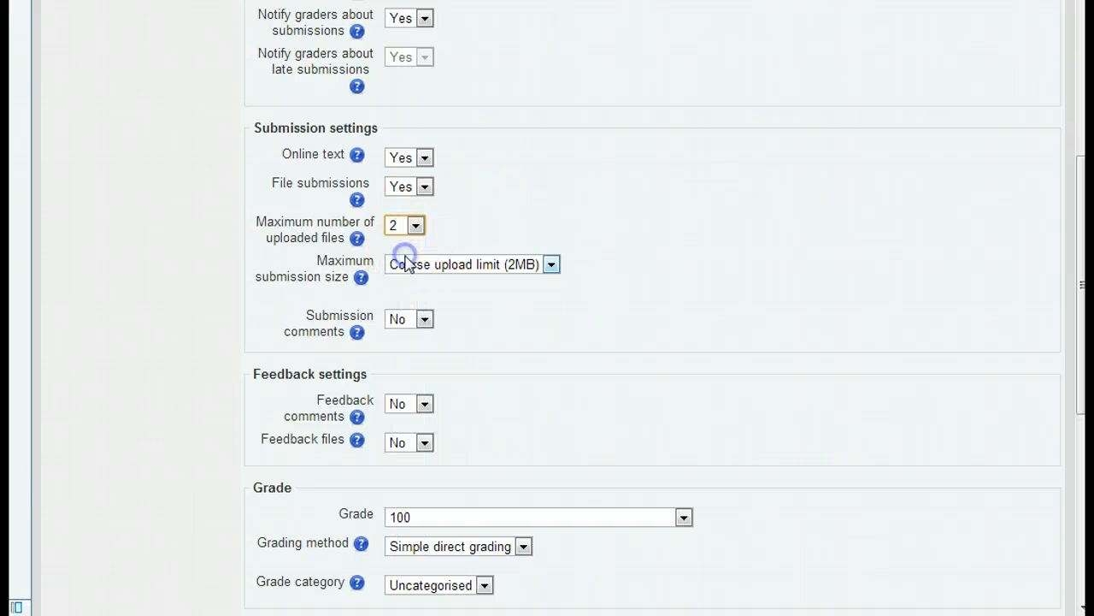
Review the maximum submission size choices and set Submission comments to Yes.
click(553, 265)
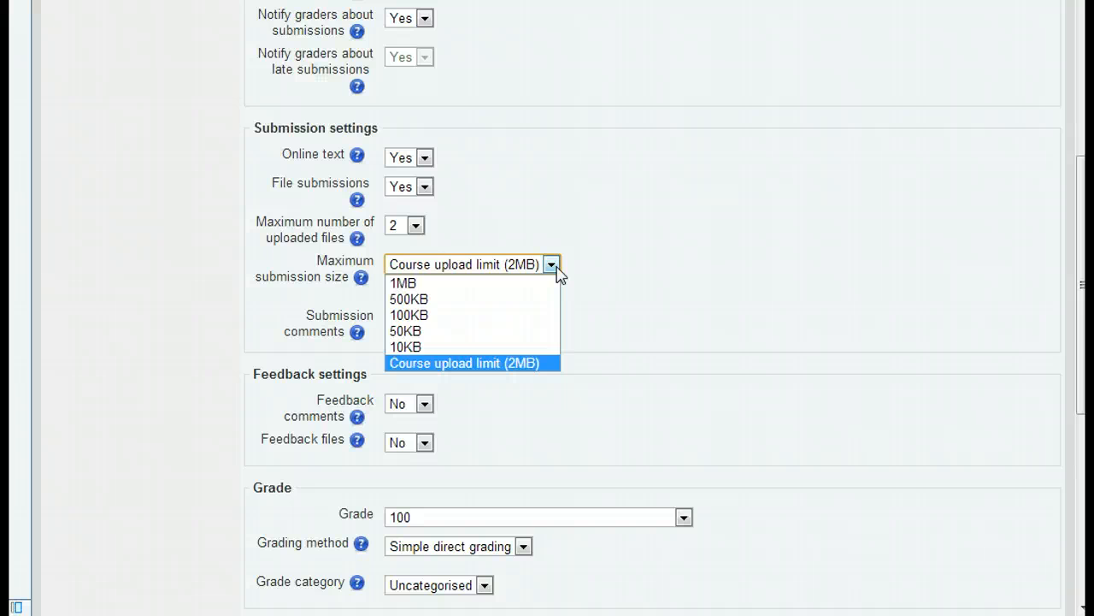
click(555, 265)
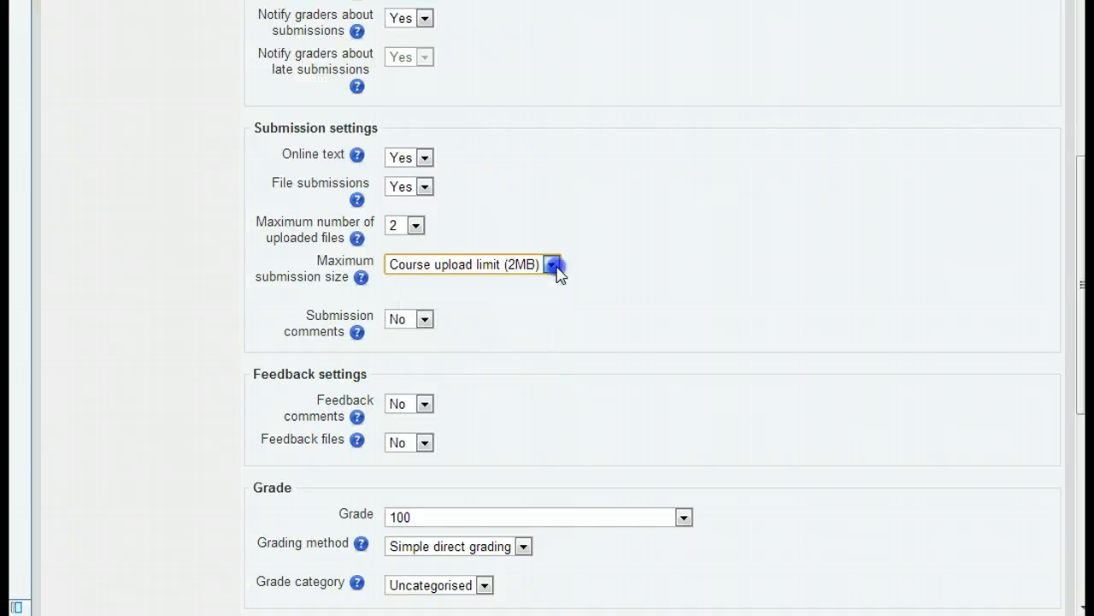
click(425, 320)
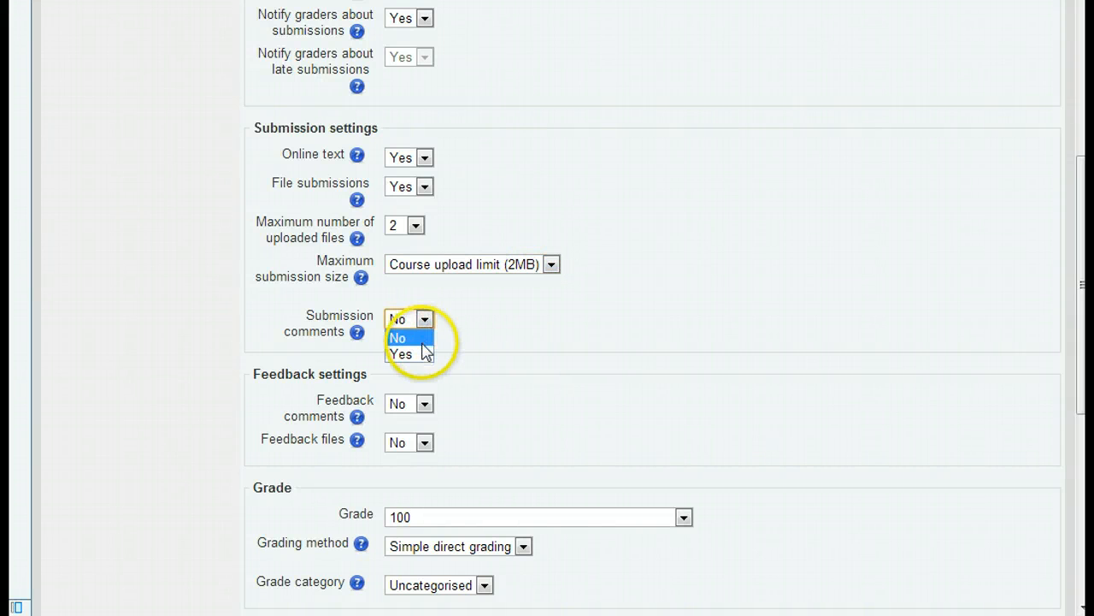
click(423, 353)
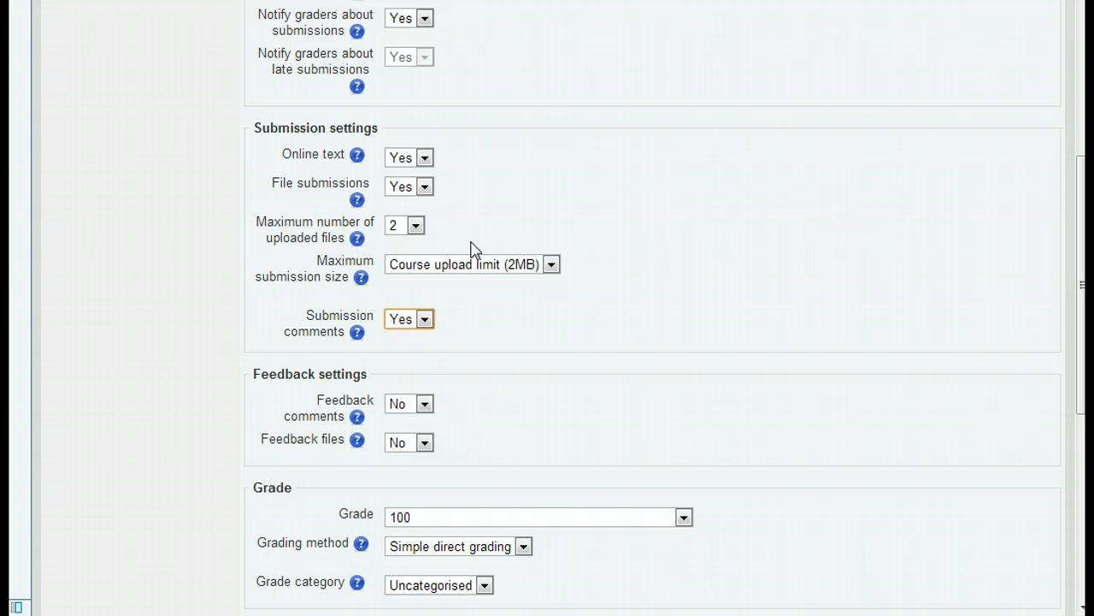
Set both Online text and File submissions to No.
click(425, 158)
click(415, 177)
click(424, 186)
click(415, 206)
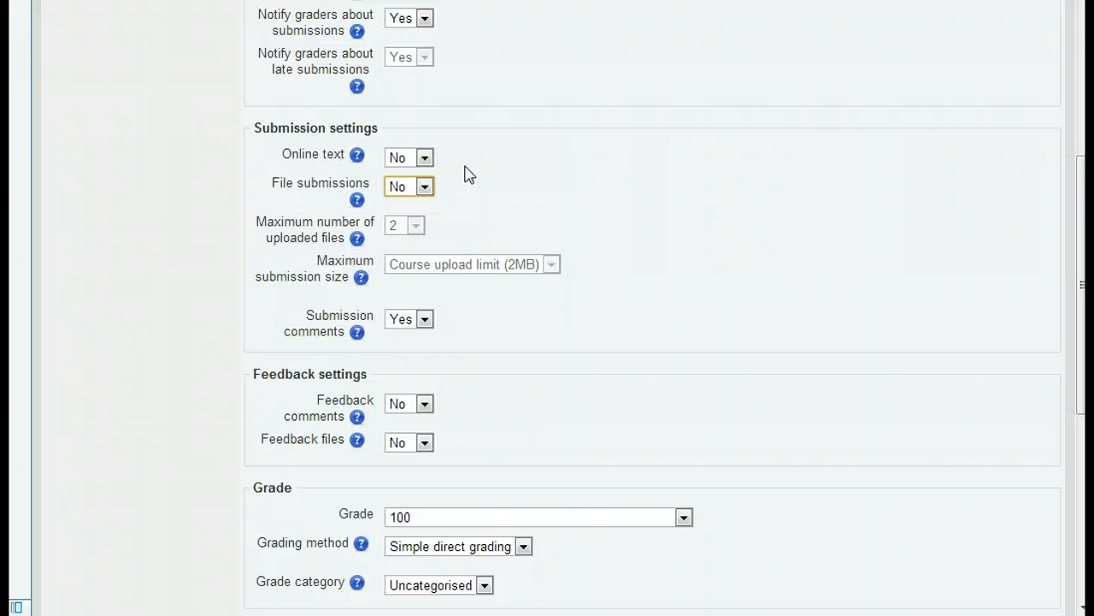
scroll(469, 174, down, 2)
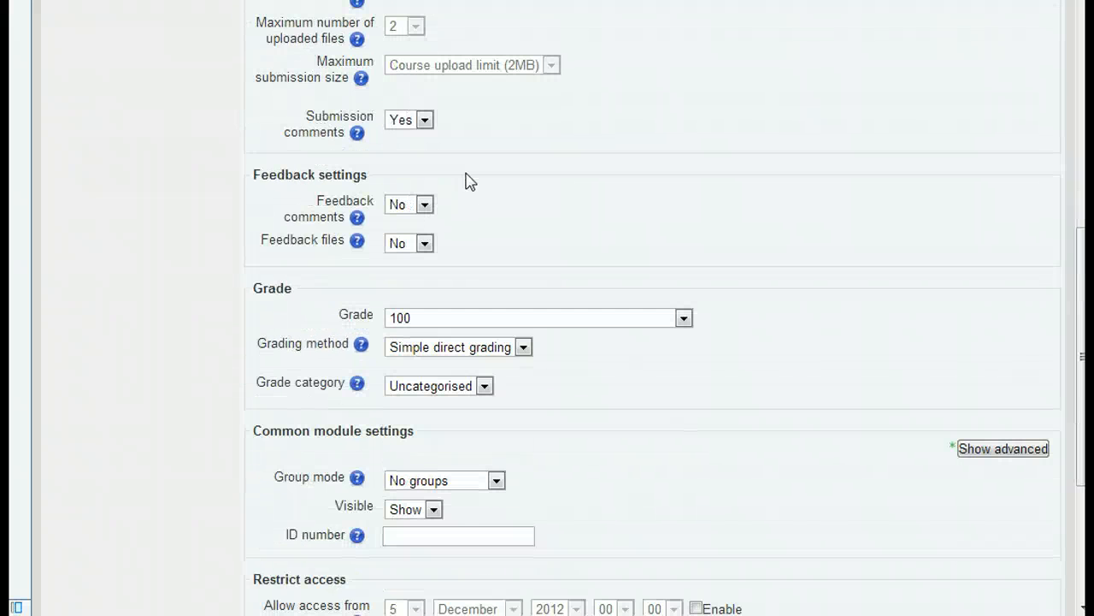
Review the Grade and Grading method choices, keeping 100 and Simple direct grading.
scroll(470, 182, down, 1)
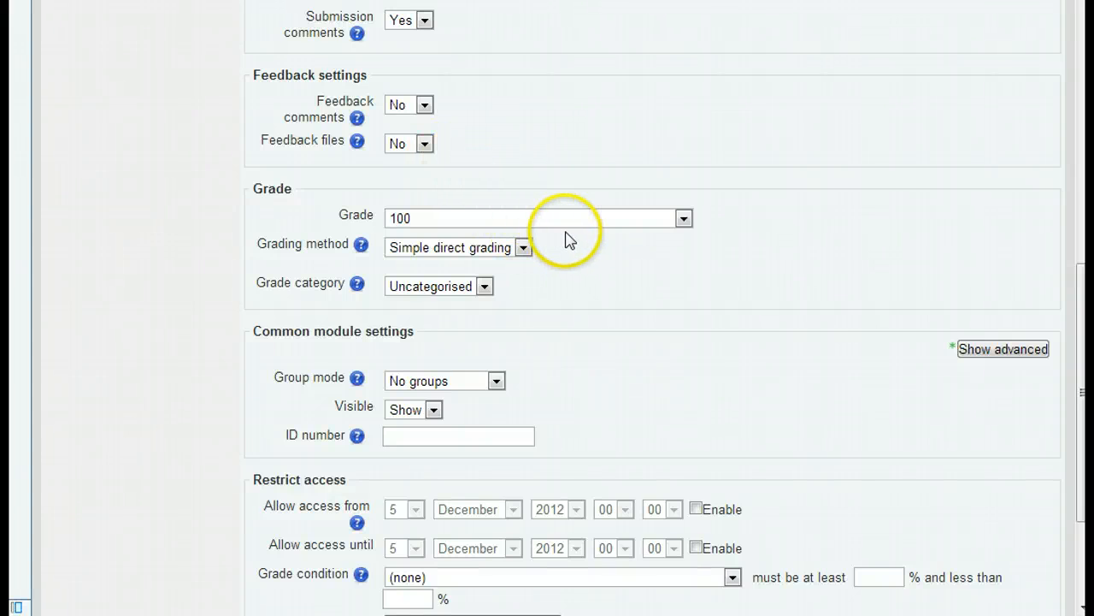
click(683, 220)
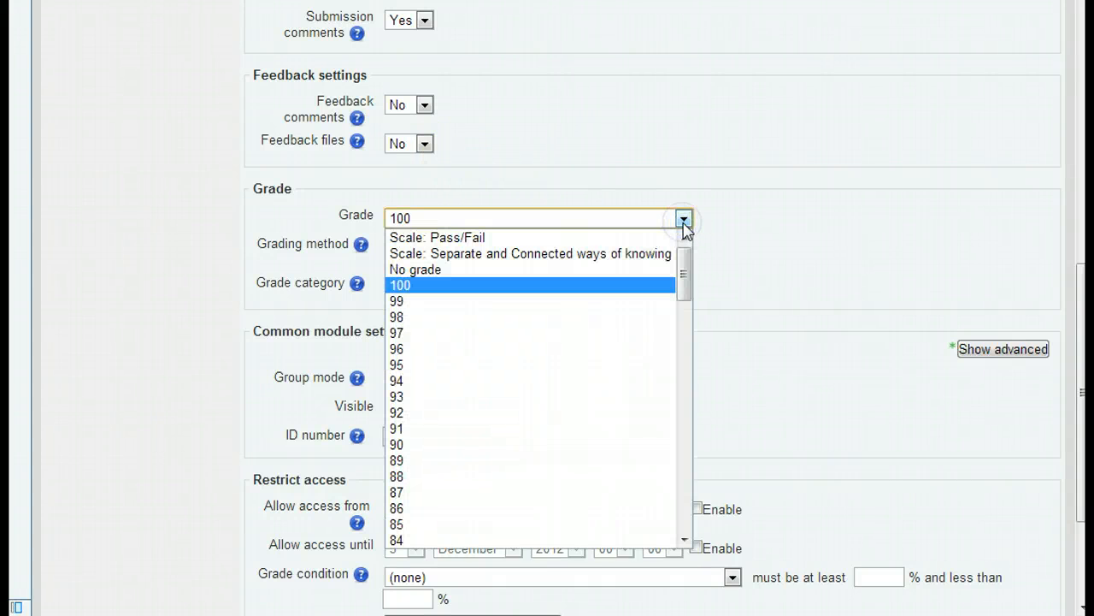
click(684, 221)
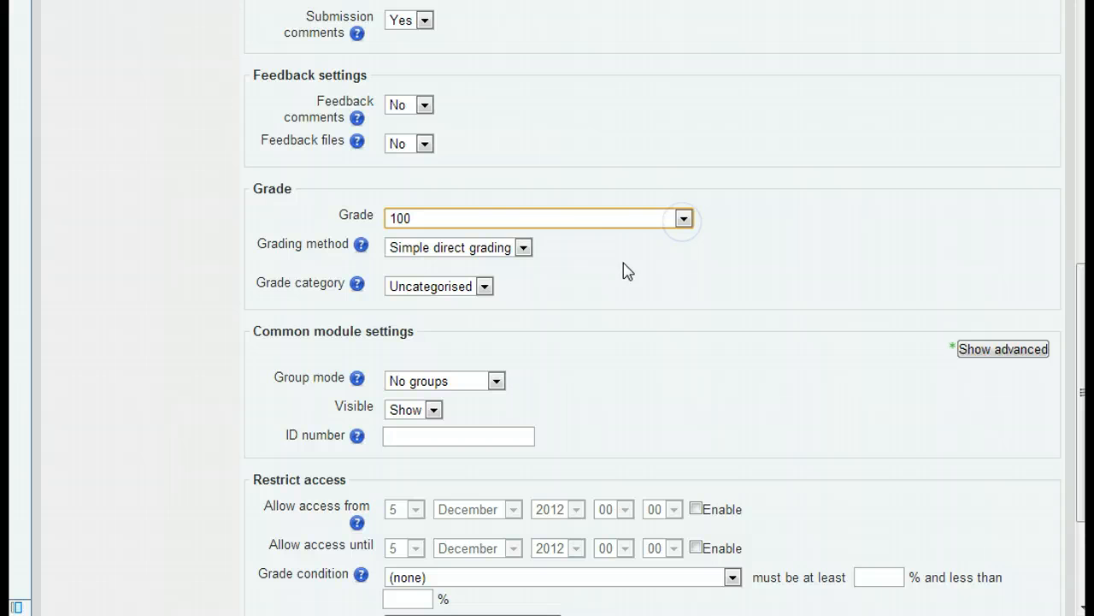
click(524, 248)
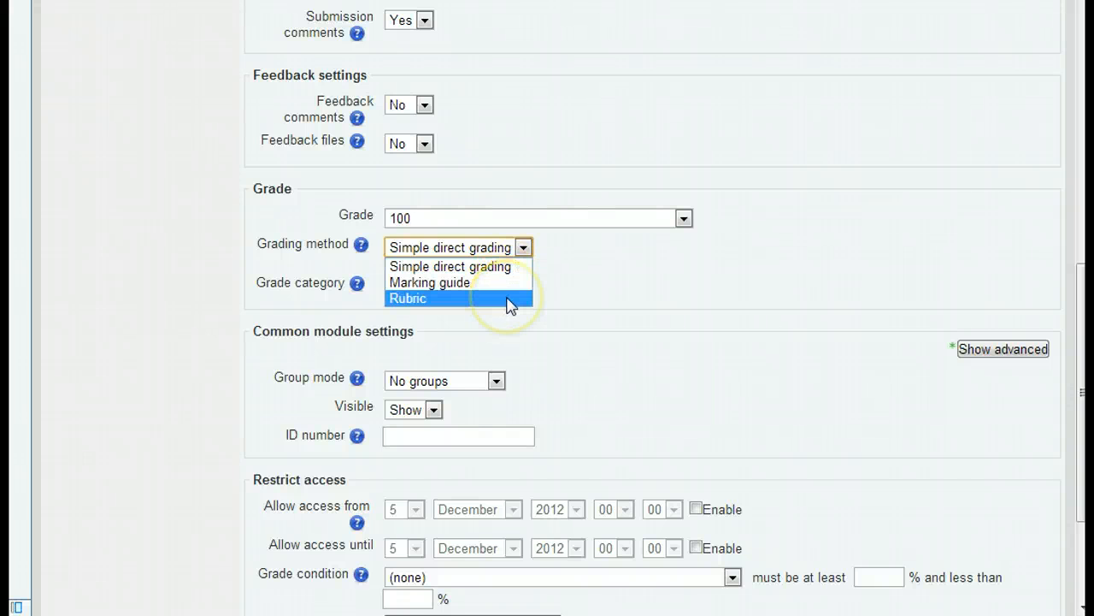
click(510, 272)
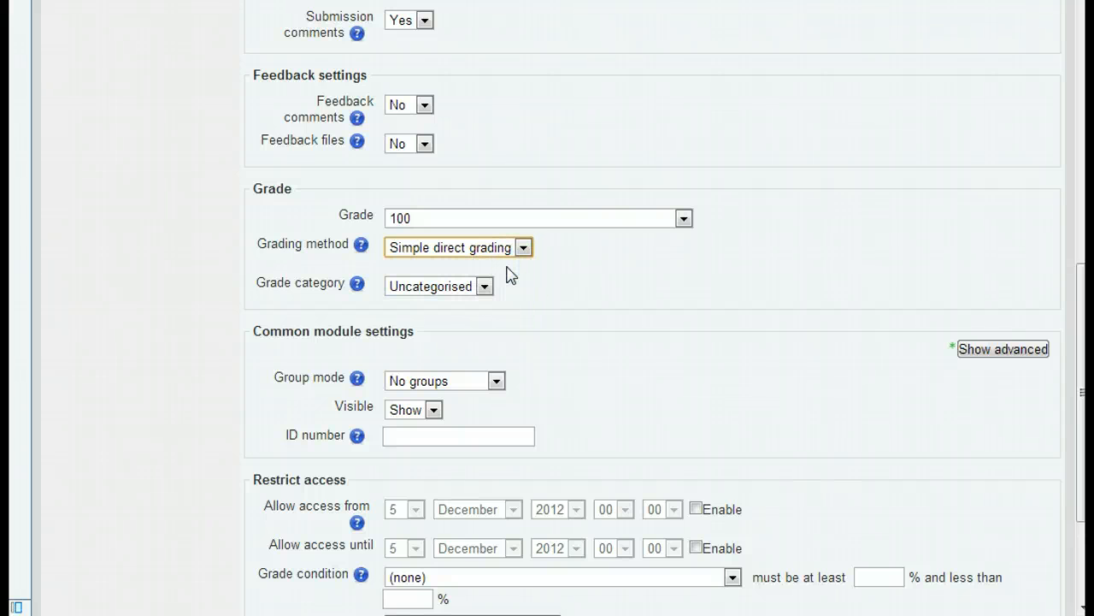
Enable access restriction from 5 December 2012 until 10 December 2012.
scroll(508, 276, down, 3)
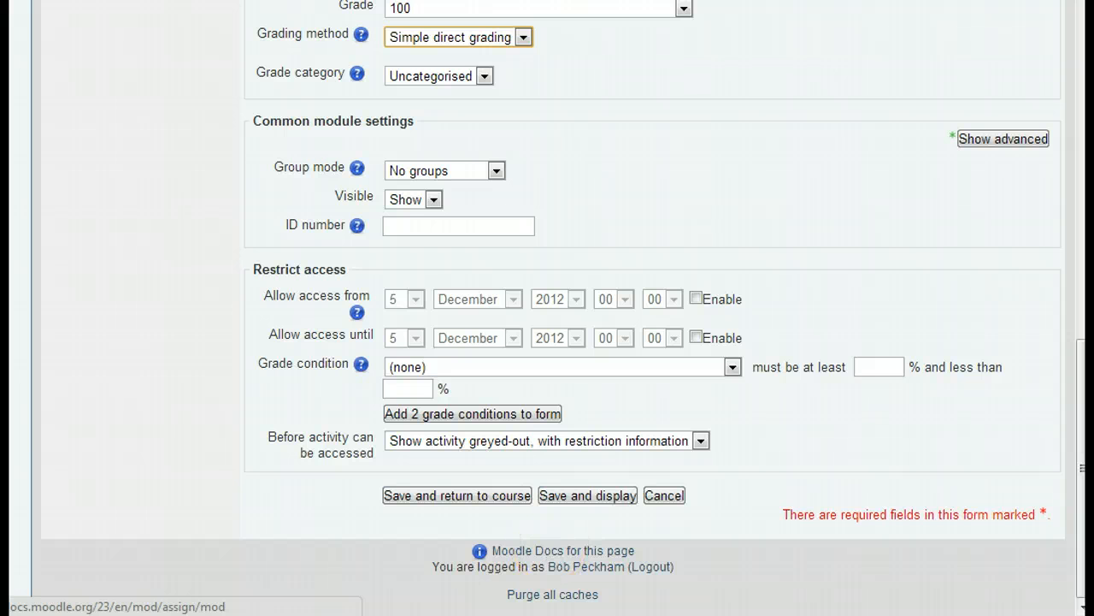
scroll(547, 364, up, 2)
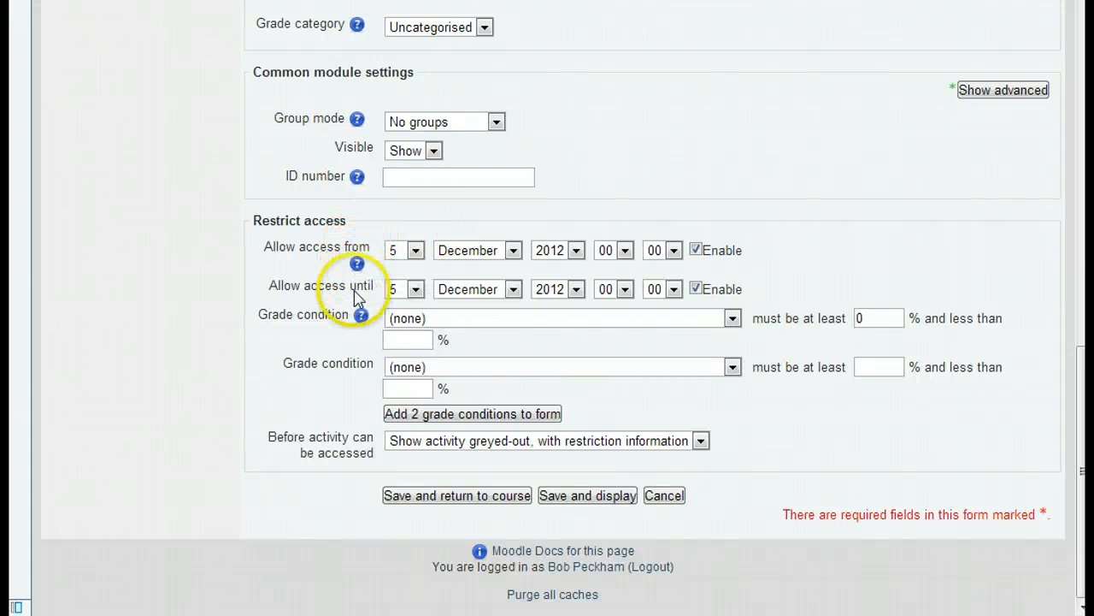
click(414, 290)
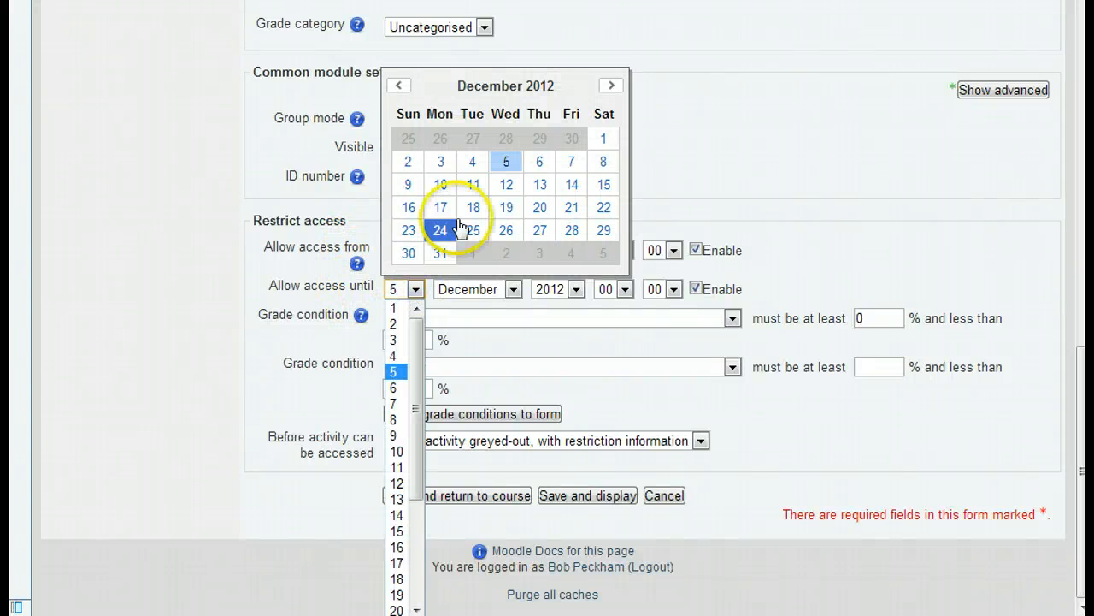
click(440, 184)
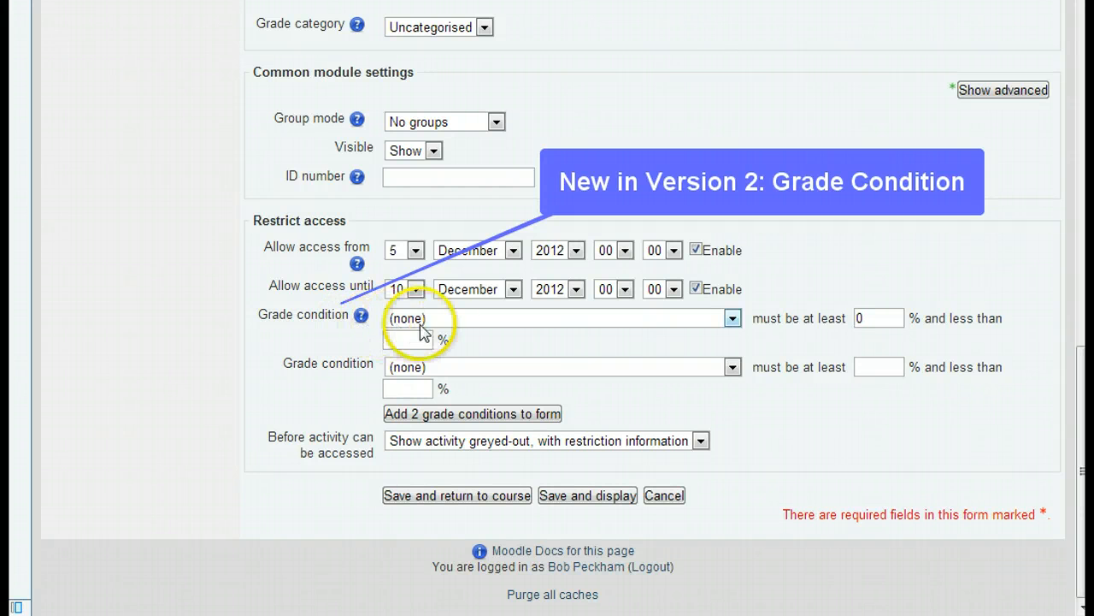
Add a grade condition requiring at least 80% in Assignment 1: Upload your paper.
click(733, 318)
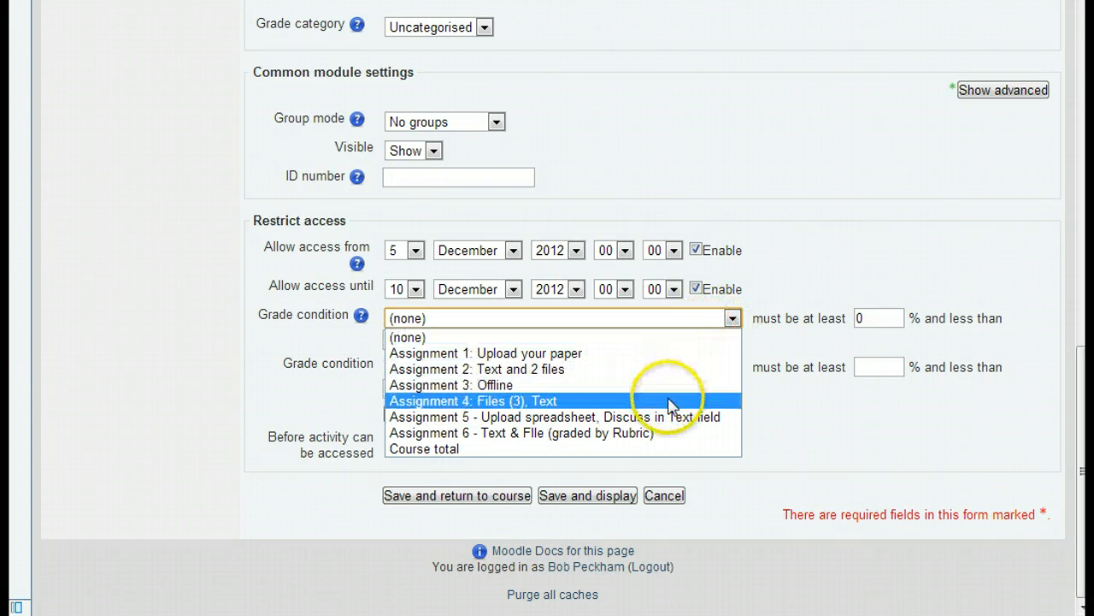
click(554, 353)
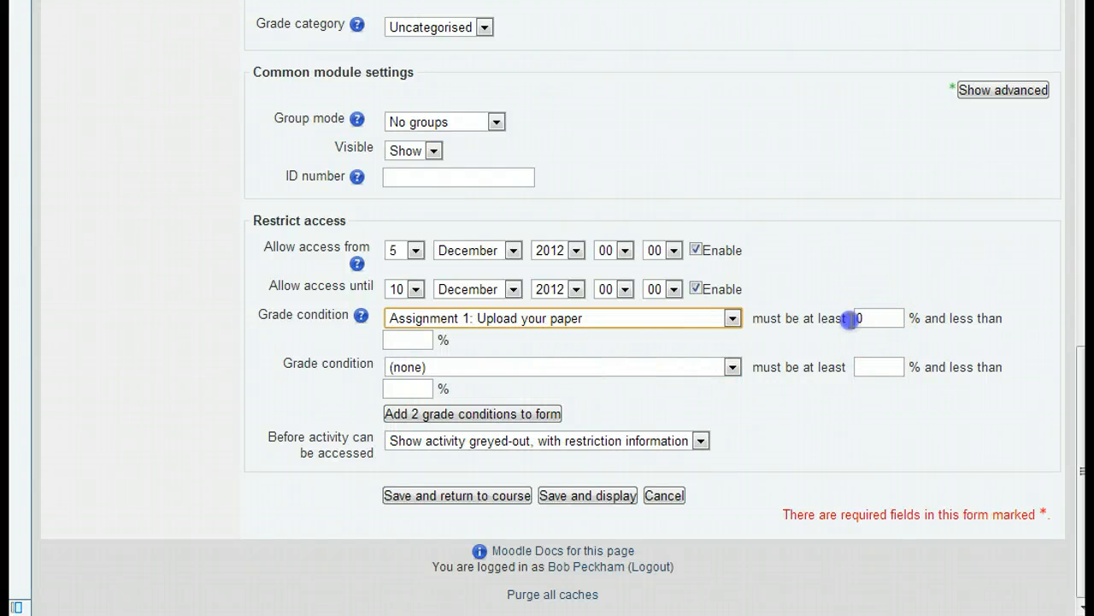
drag(865, 318, 839, 318)
text(80)
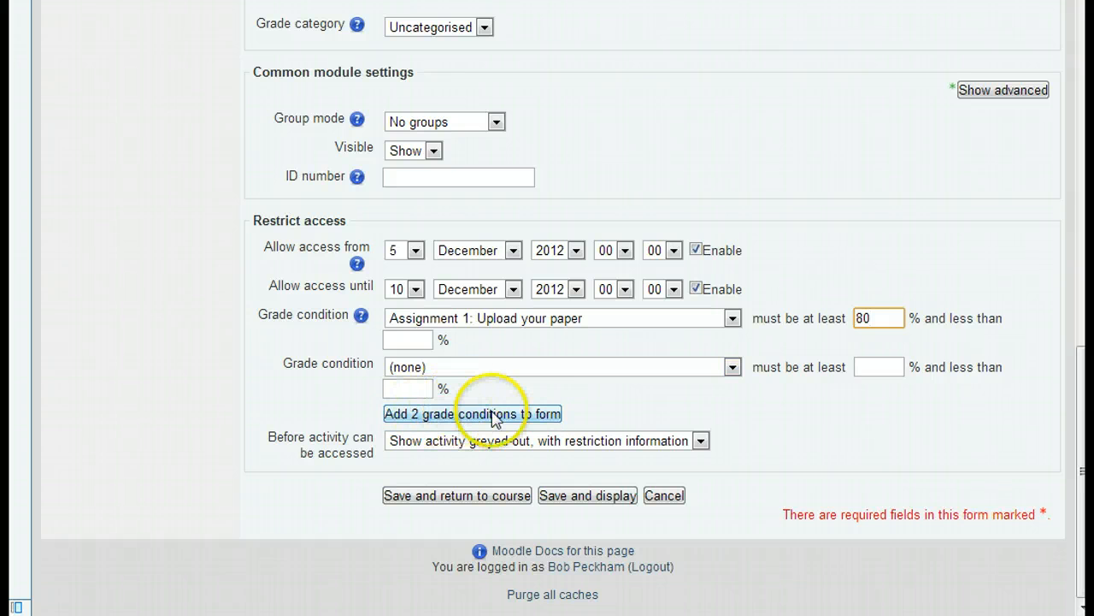
Keep the activity shown greyed-out with restriction information before access, and save the assignment returning to the course.
click(544, 453)
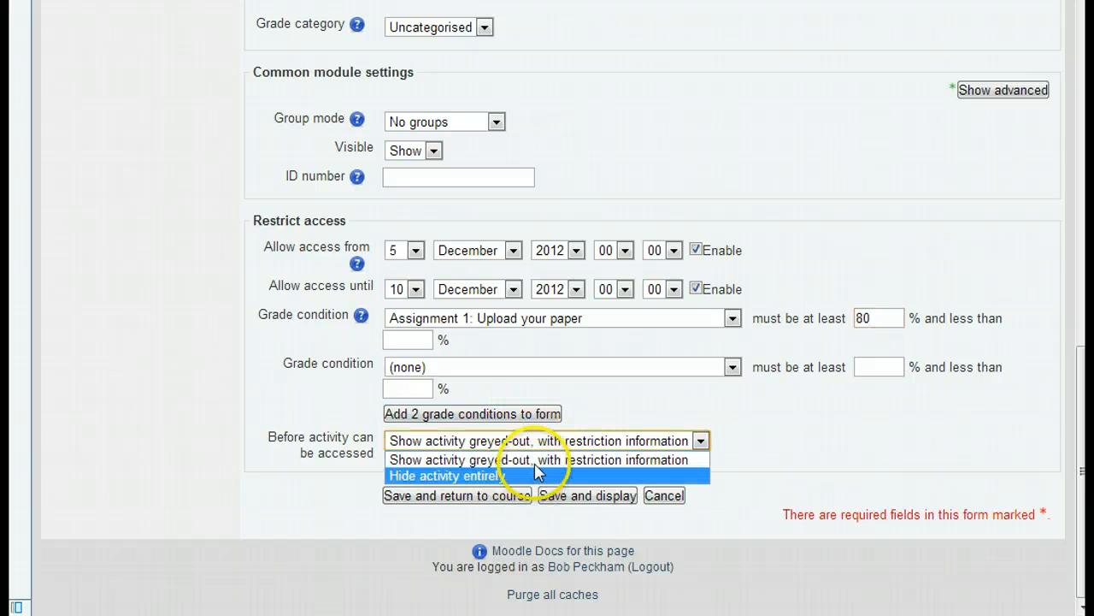
click(539, 460)
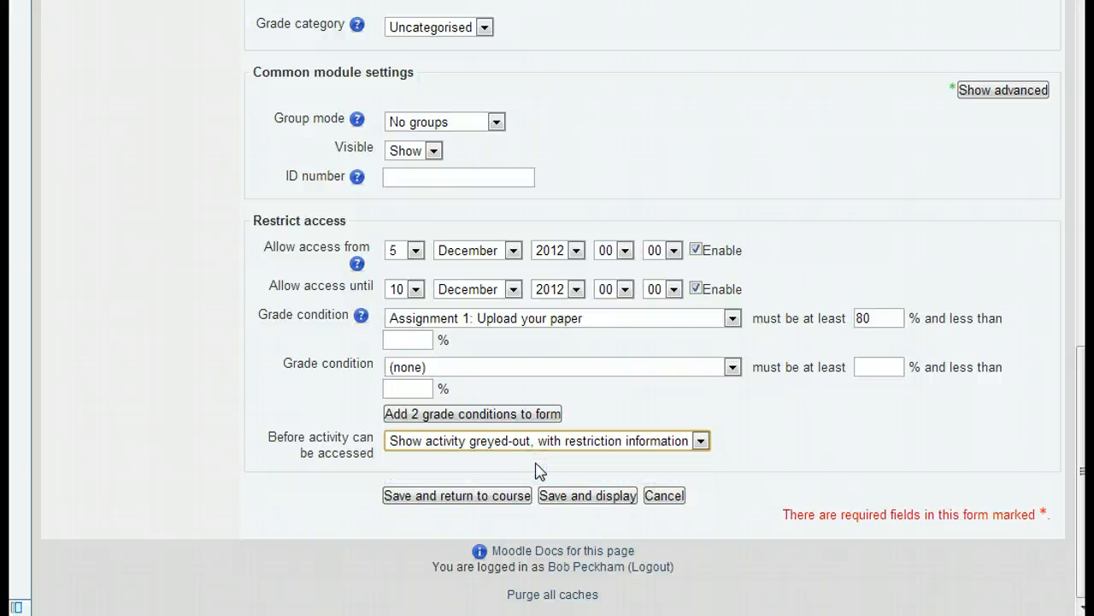
click(504, 492)
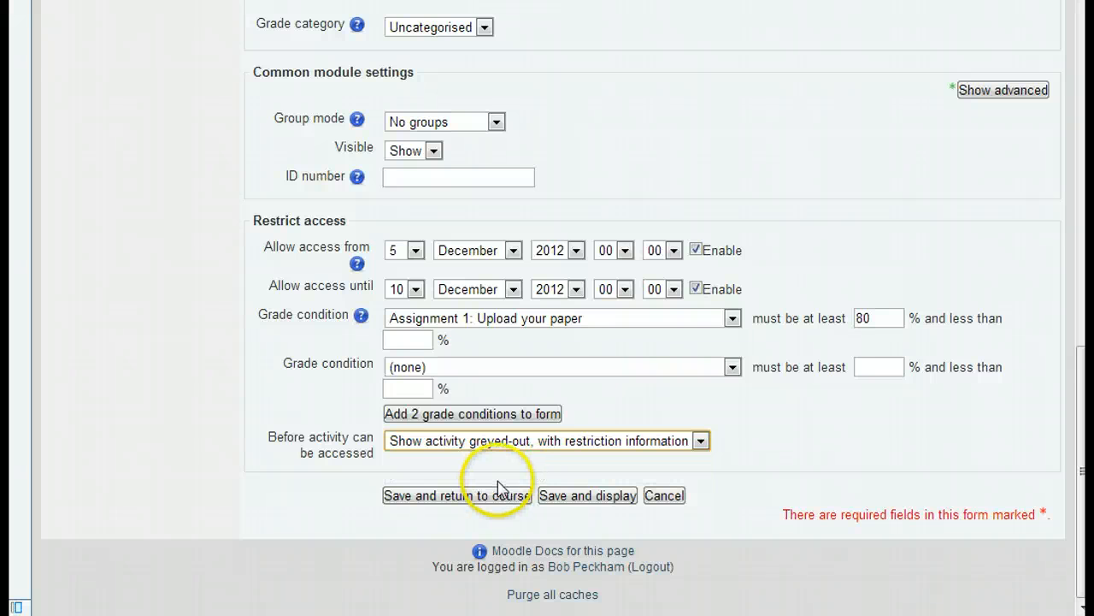
click(493, 502)
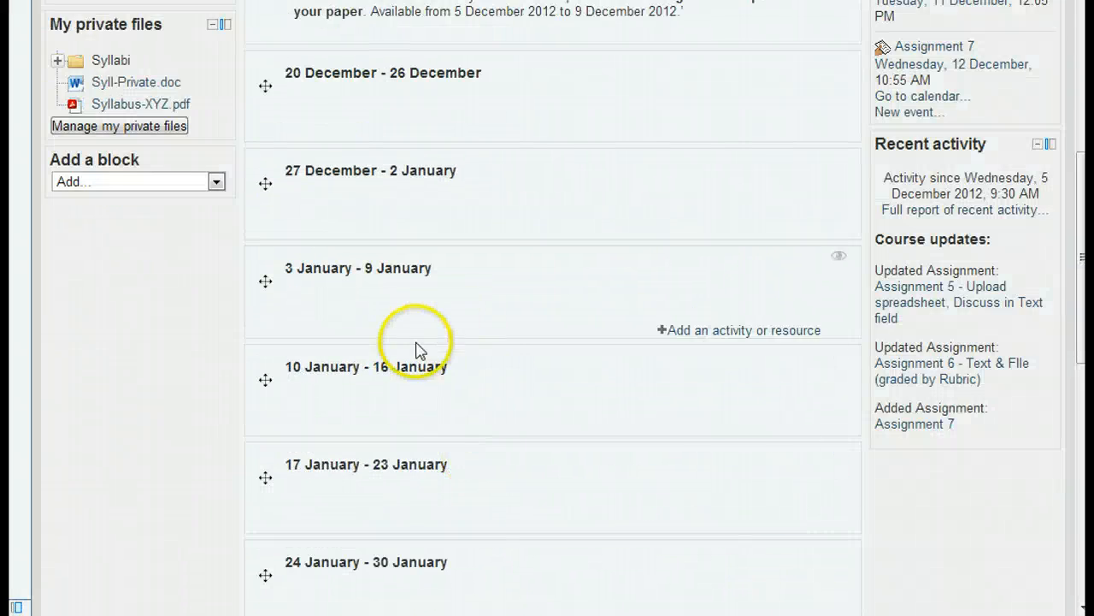
Switch the role to Student and view Assignment 7 in the 13 December - 19 December week.
scroll(411, 351, up, 10)
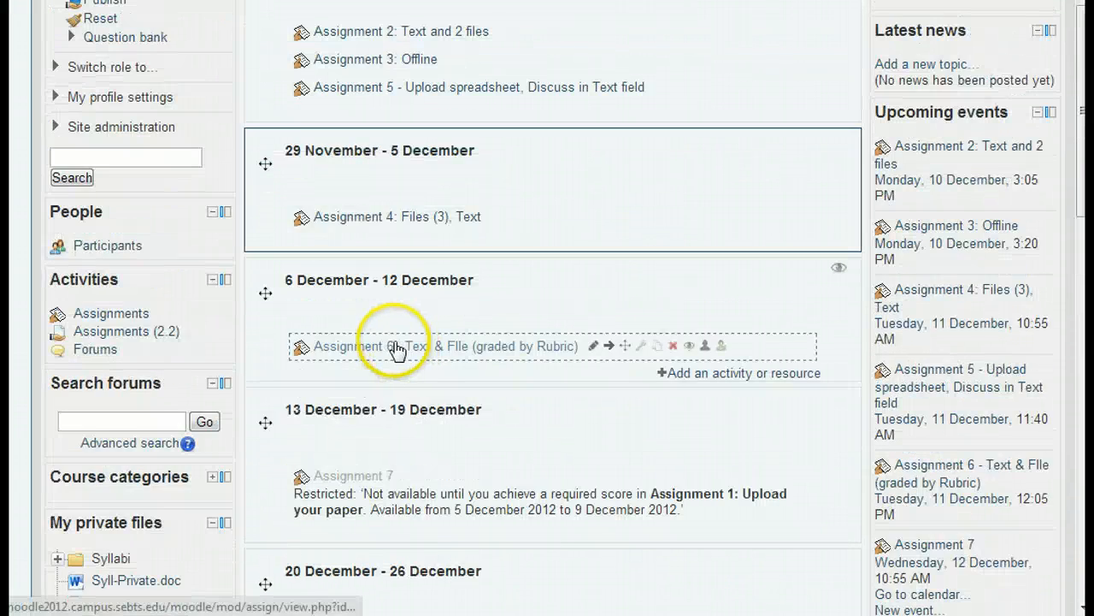
scroll(395, 351, up, 2)
click(98, 169)
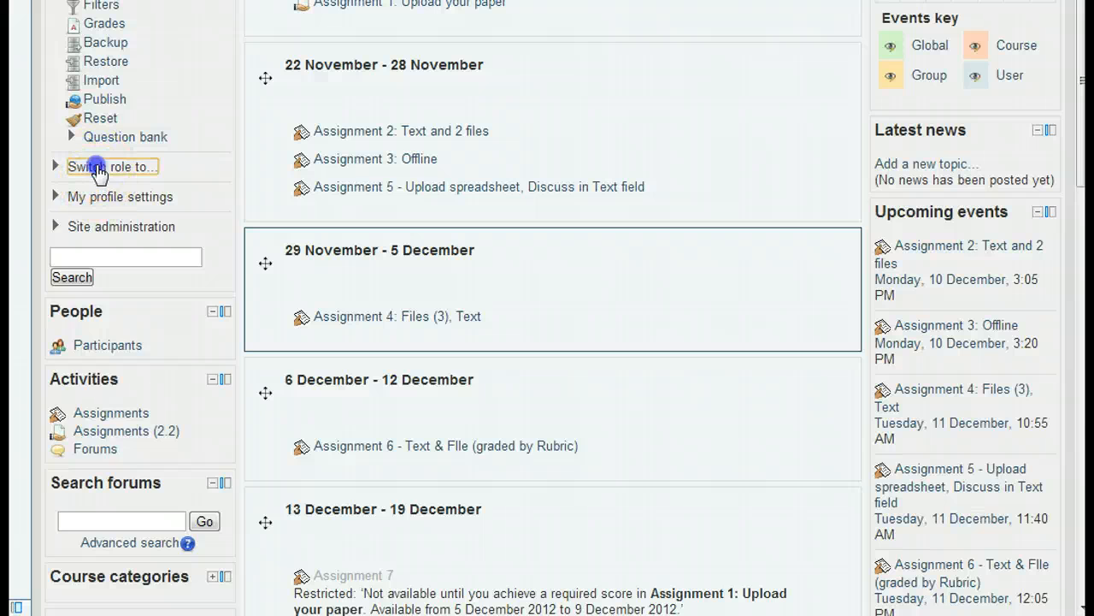
click(104, 285)
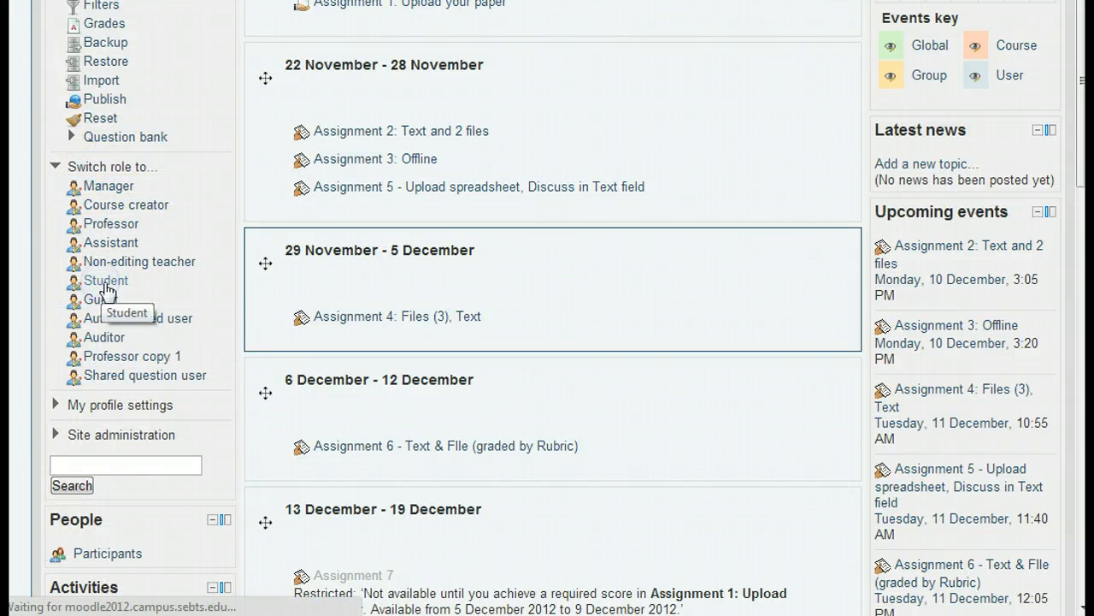
scroll(379, 338, down, 5)
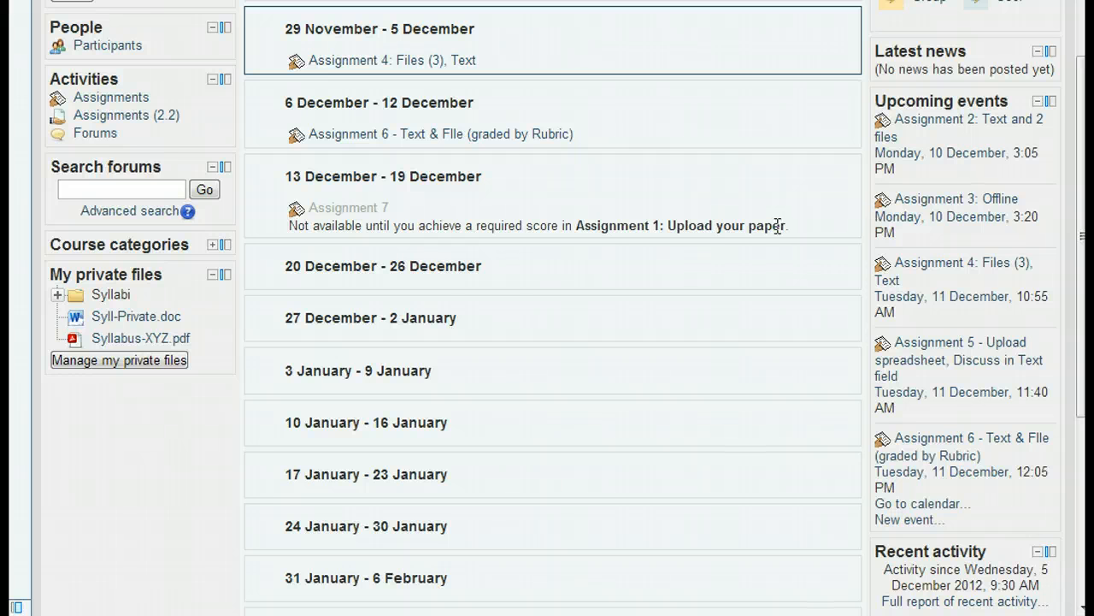
click(484, 315)
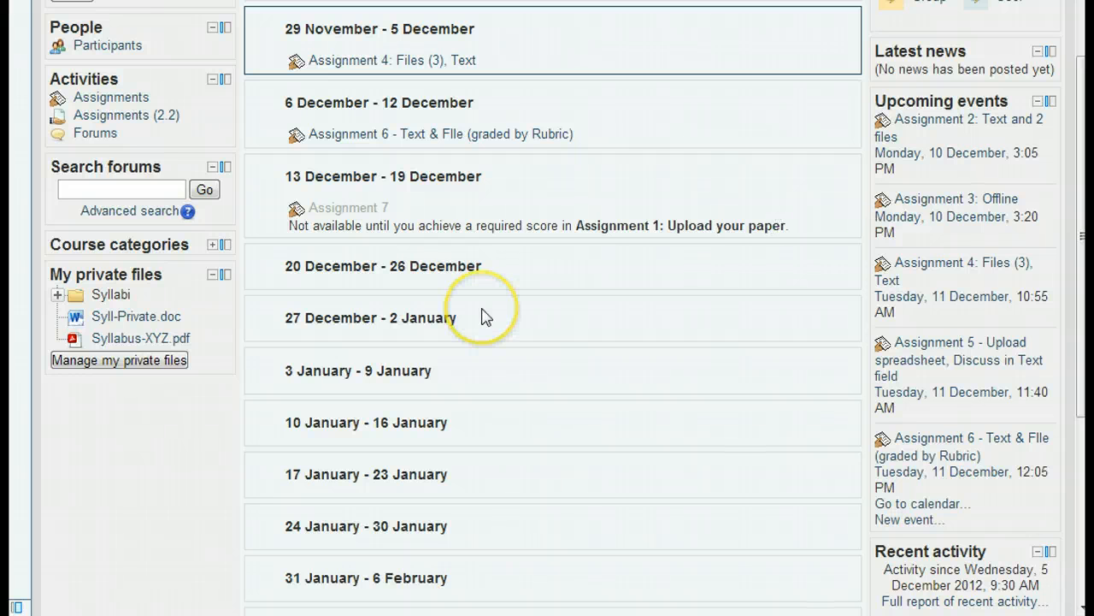